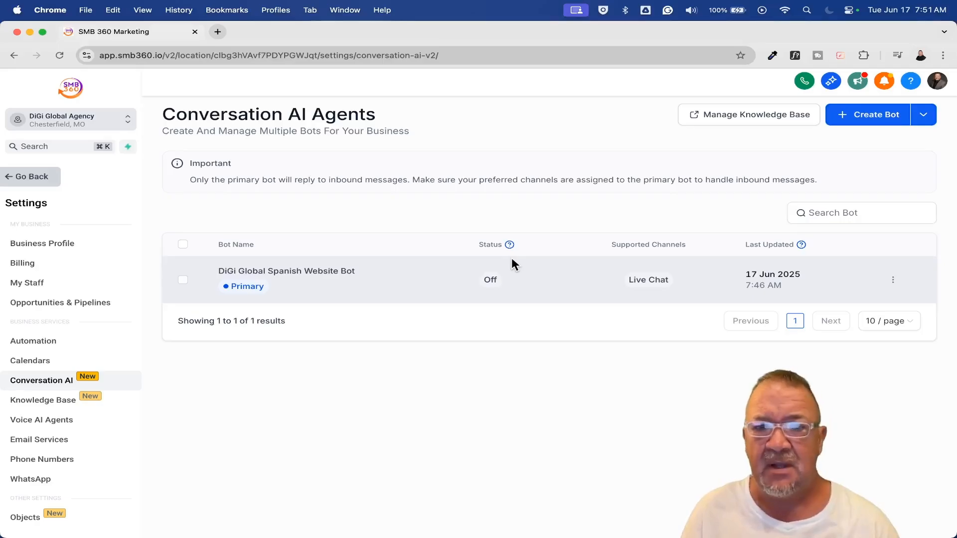
Start a new Appointment booking bot and check which brand voices can be selected
click(861, 123)
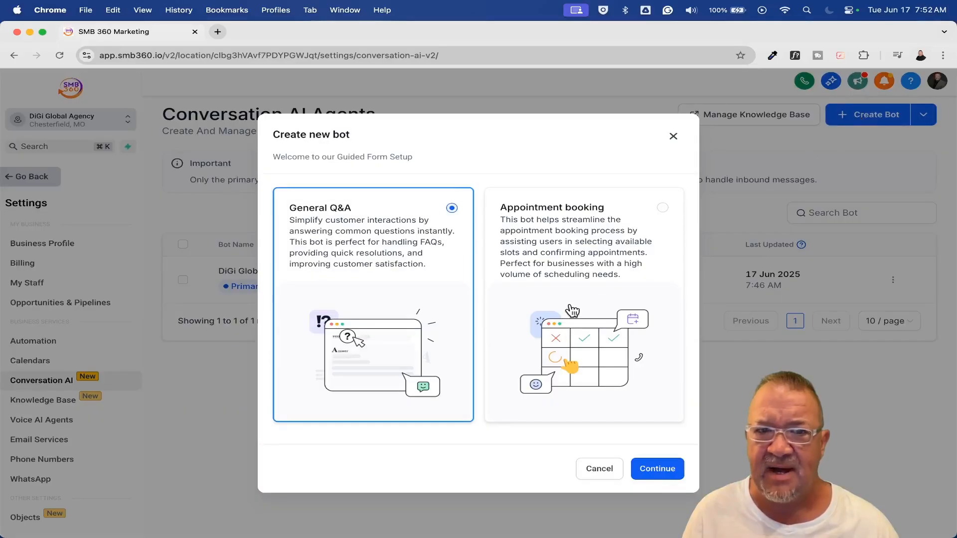
click(572, 245)
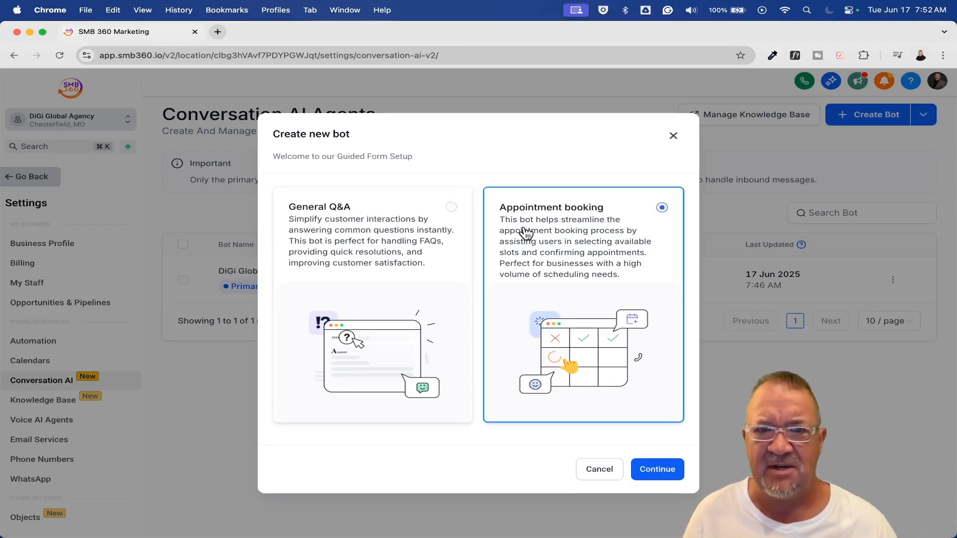
click(657, 471)
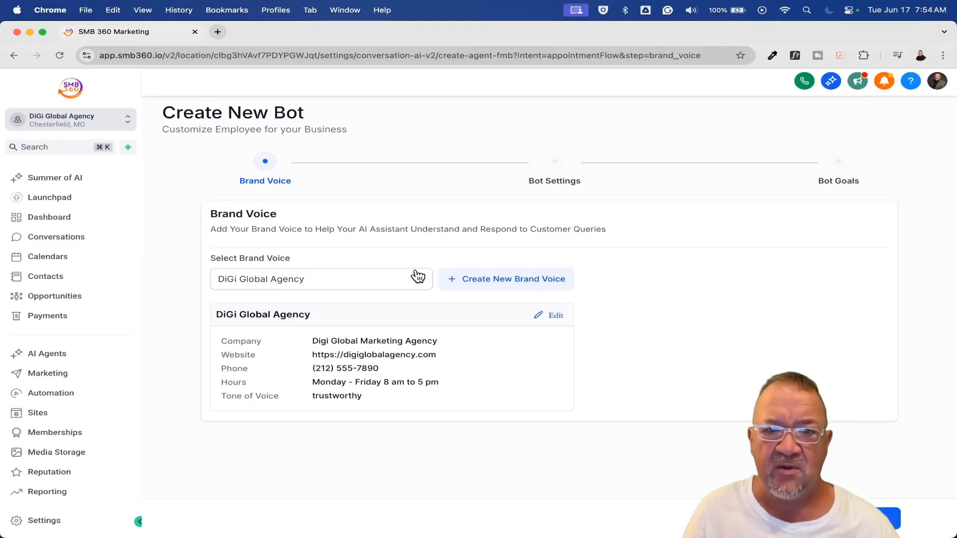
click(418, 276)
click(407, 258)
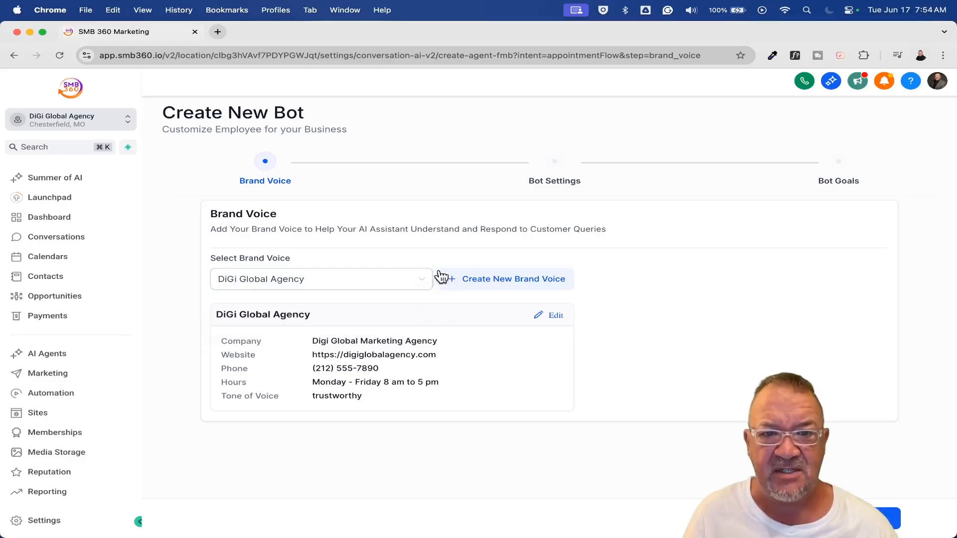
Open a blank brand voice form and examine its basic brand info fields and tone of voice options
click(512, 279)
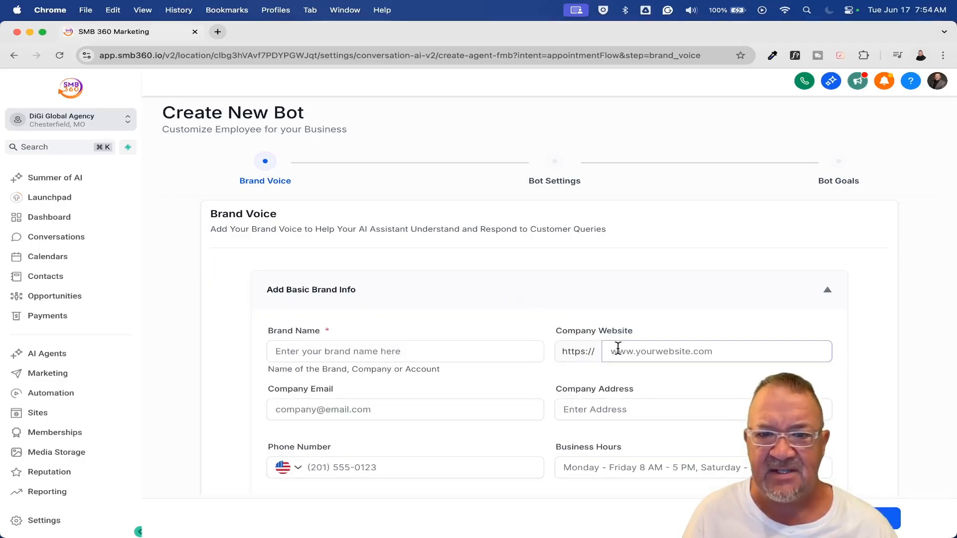
scroll(618, 348, down, 3)
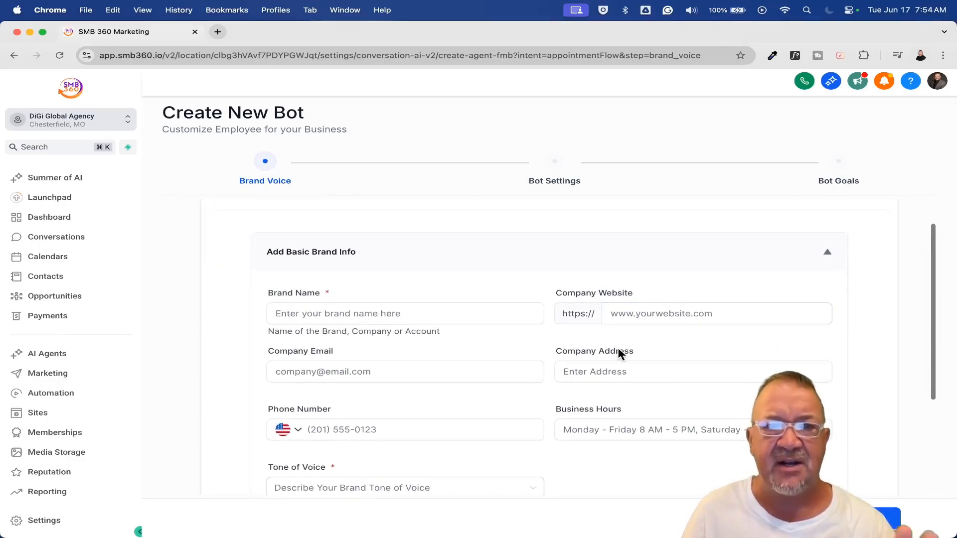
scroll(618, 352, down, 2)
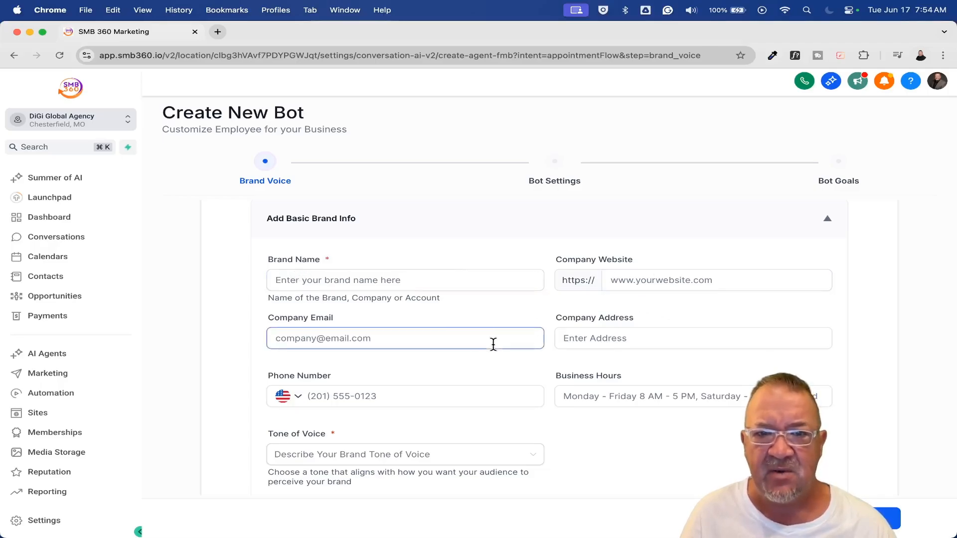
scroll(418, 294, down, 5)
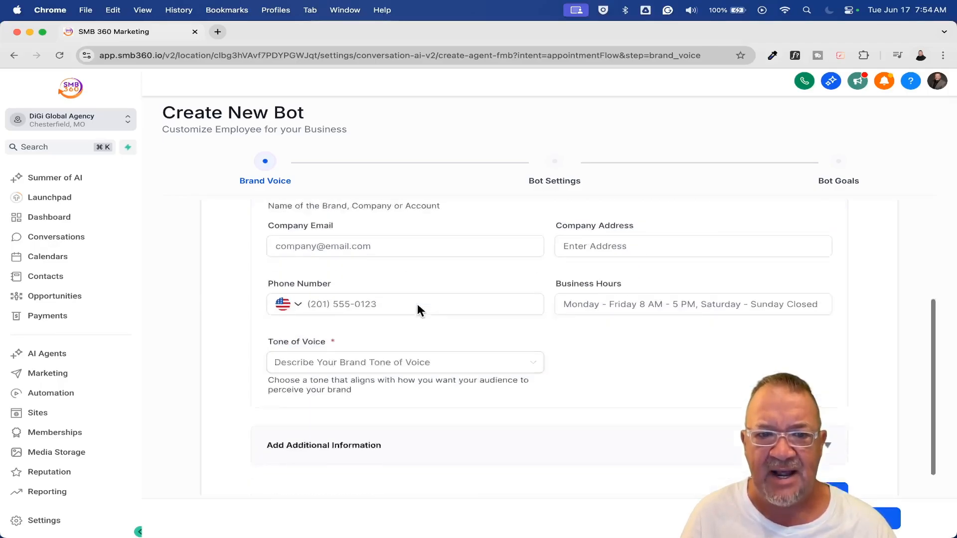
scroll(399, 304, down, 2)
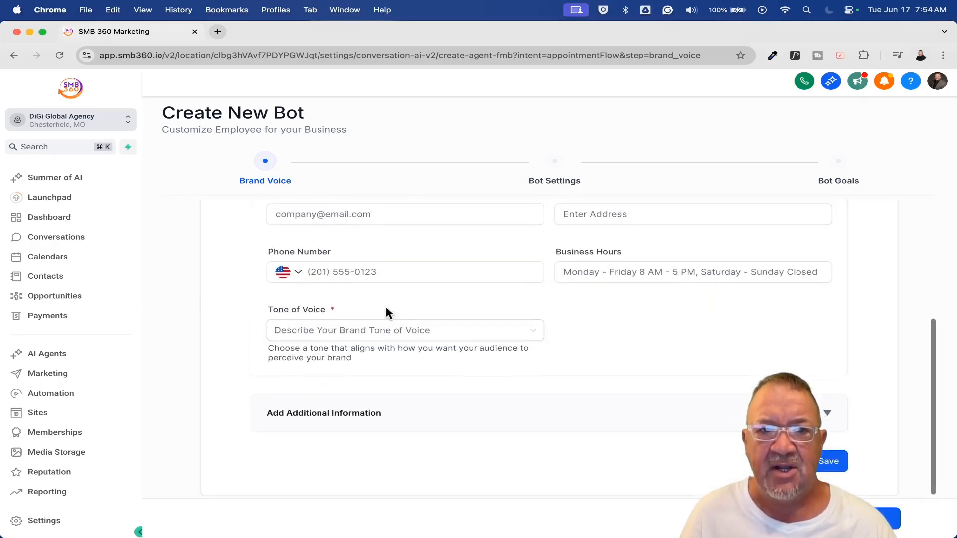
click(453, 339)
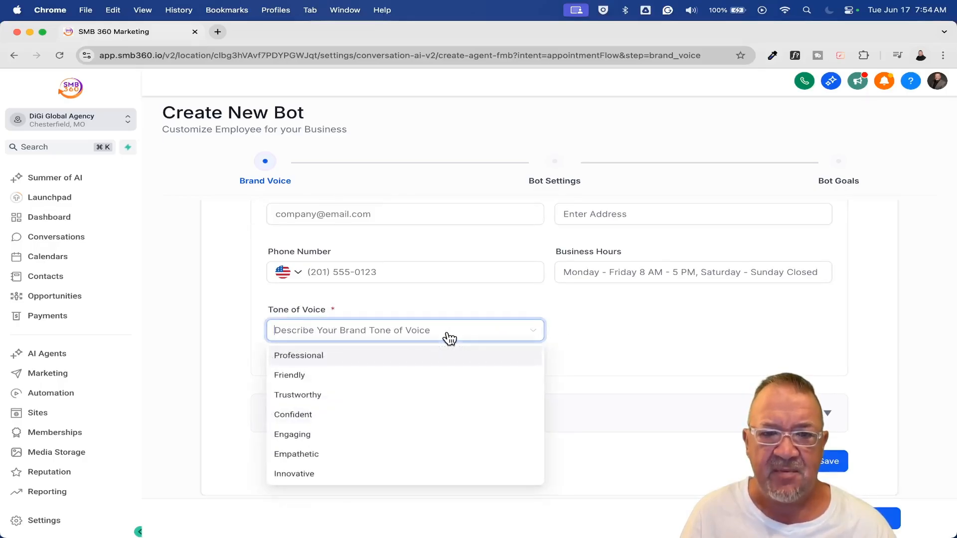
click(615, 333)
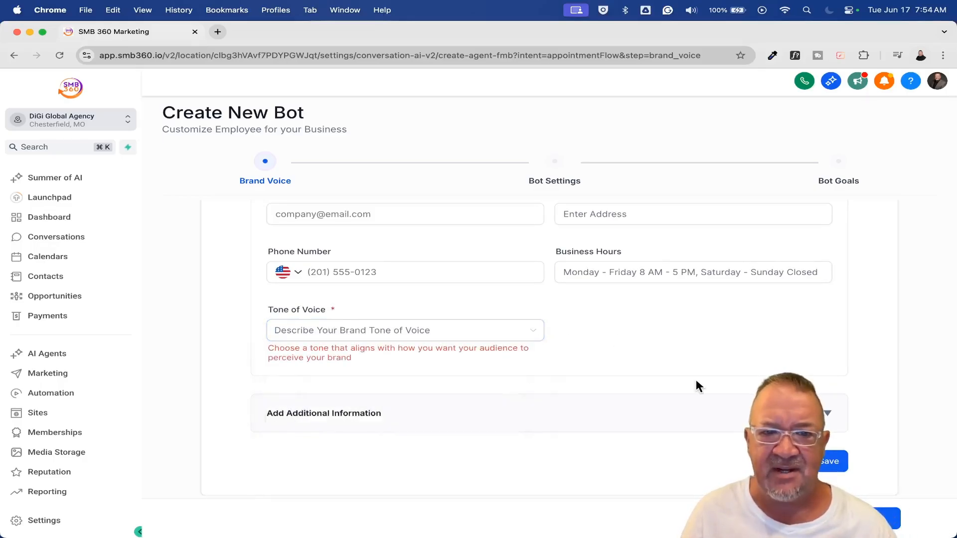
click(368, 331)
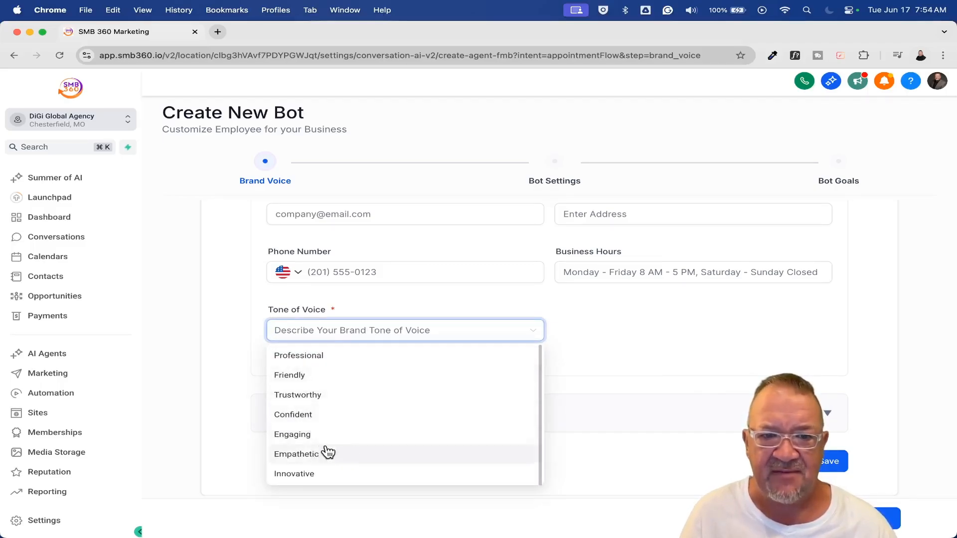
click(338, 475)
Examine the brand voice's additional information fields, including target audience and customer pain points, and cancel the bot setup
click(647, 427)
scroll(644, 431, down, 4)
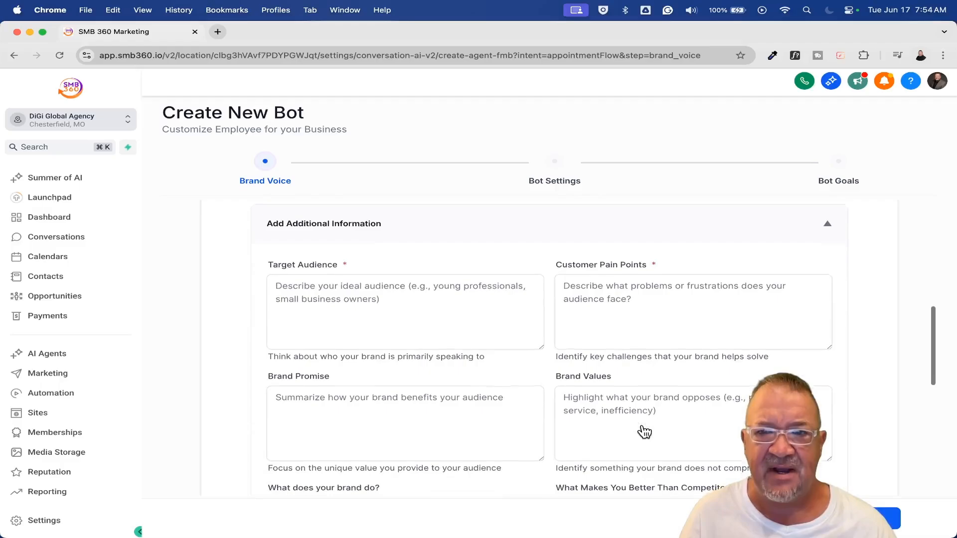
click(371, 287)
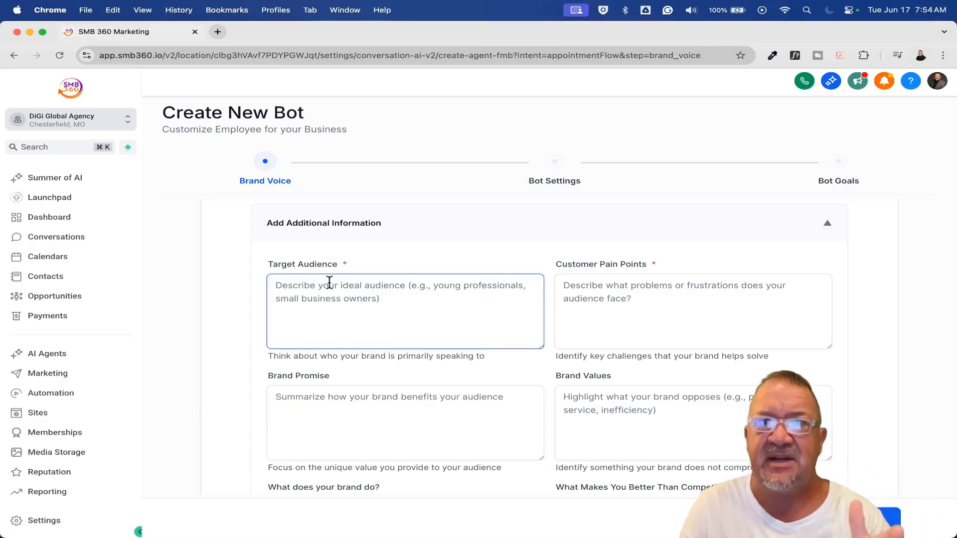
click(668, 307)
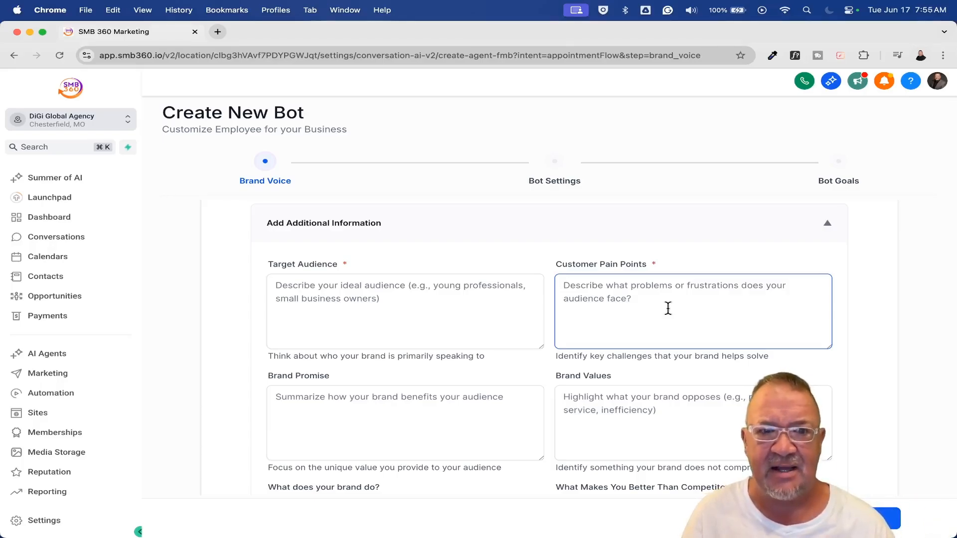
scroll(667, 308, down, 5)
scroll(668, 308, up, 15)
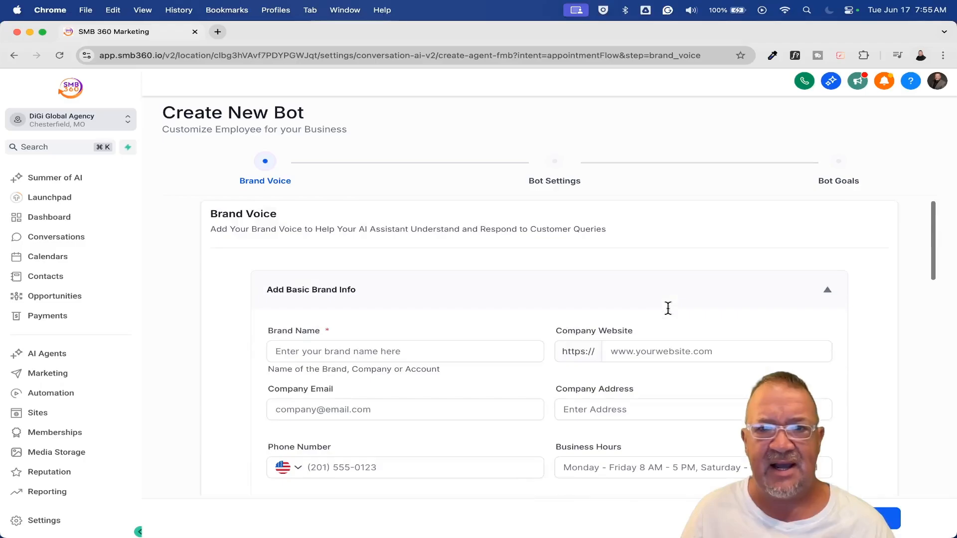
click(802, 518)
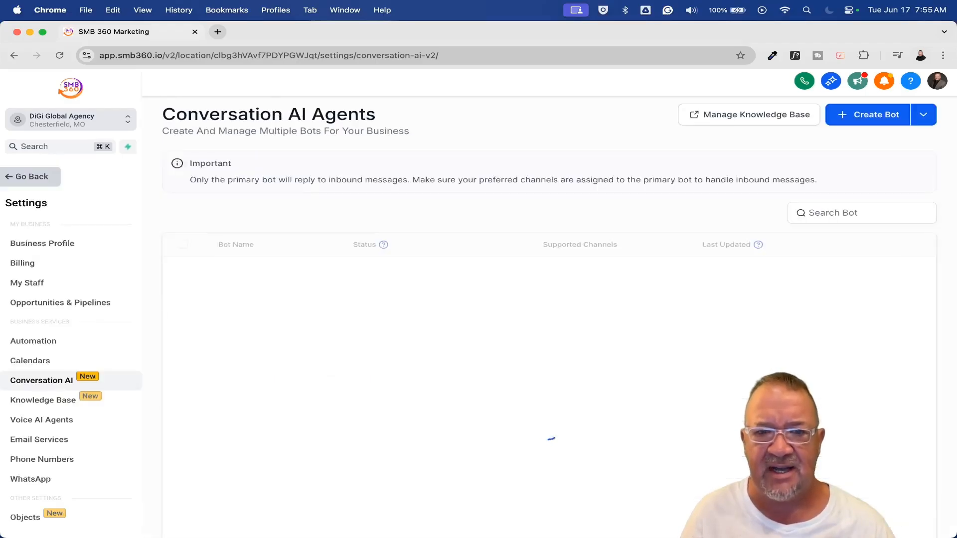
Start a new Appointment booking bot with the DiGi Global Agency brand voice and continue to its bot settings
click(867, 114)
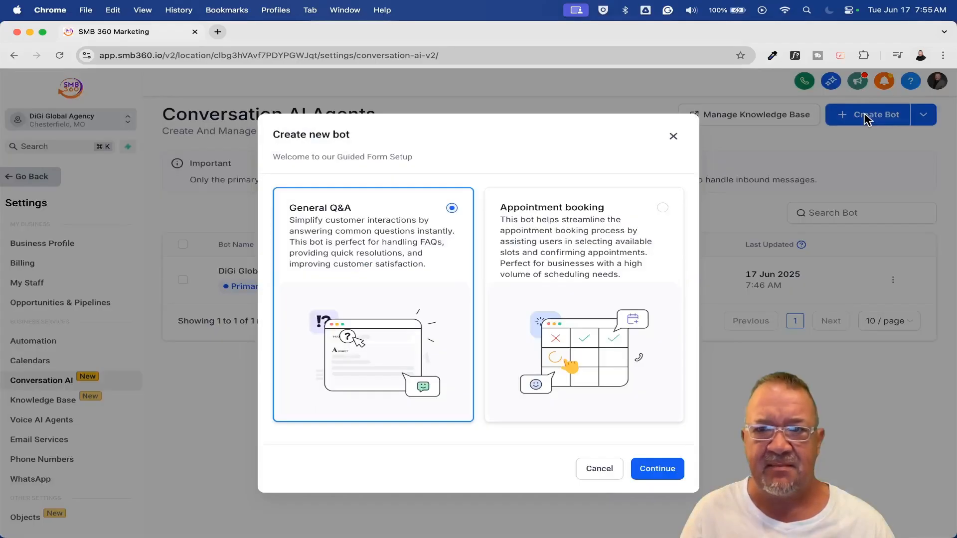
click(583, 286)
click(655, 471)
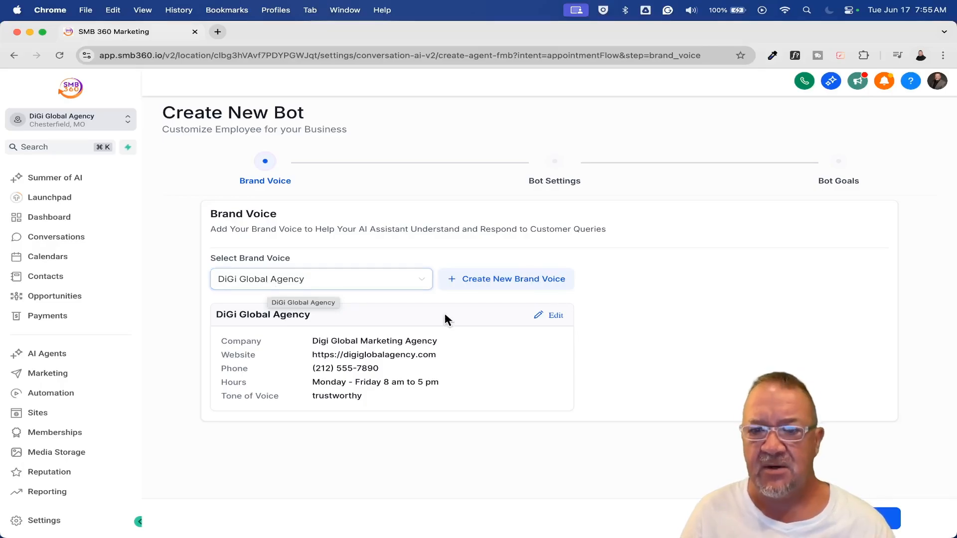
click(889, 518)
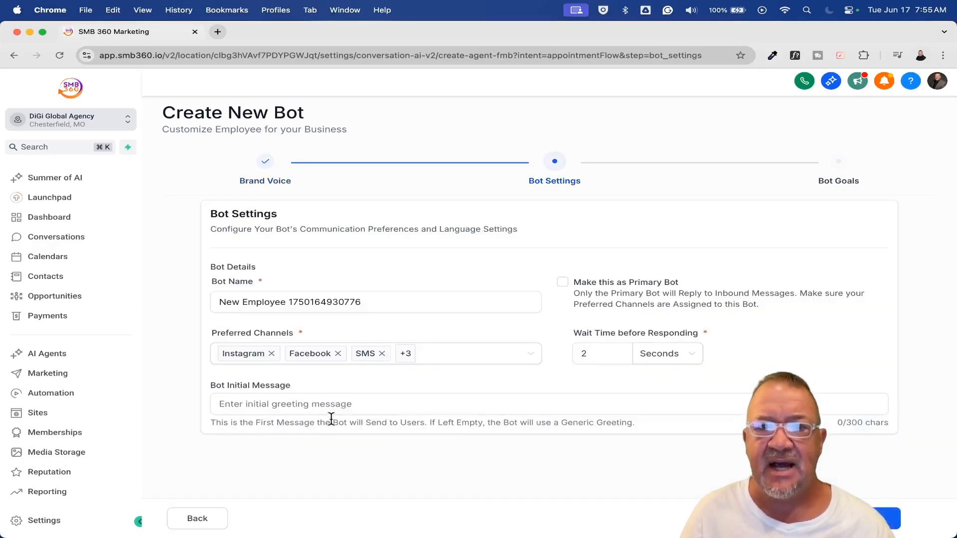
Name the bot Website Chat Widget
click(382, 301)
drag(382, 301, 172, 299)
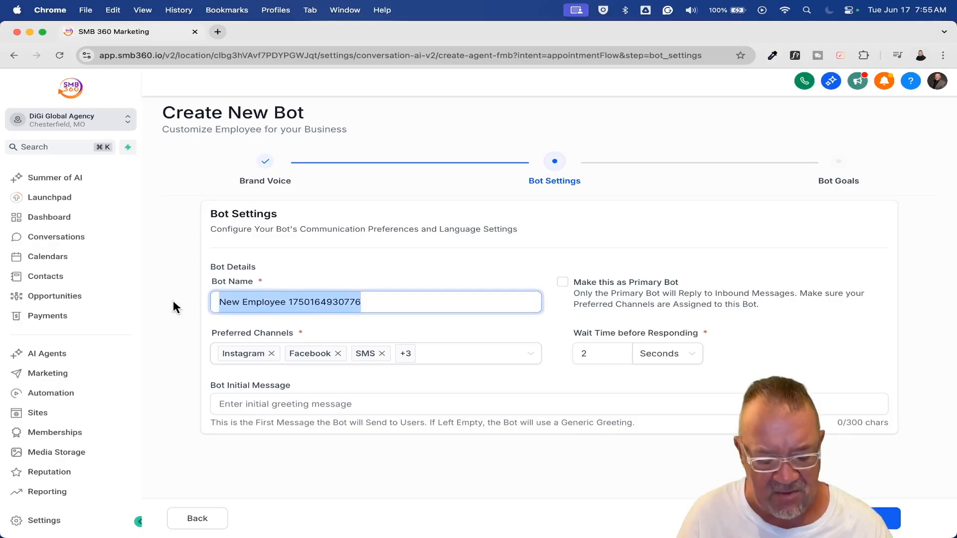
text(Website )
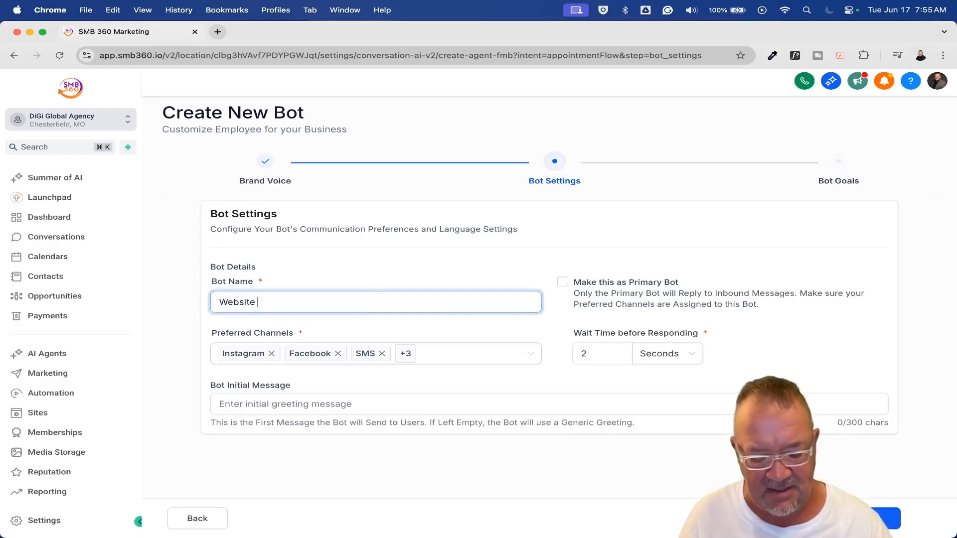
text(Chat Widget)
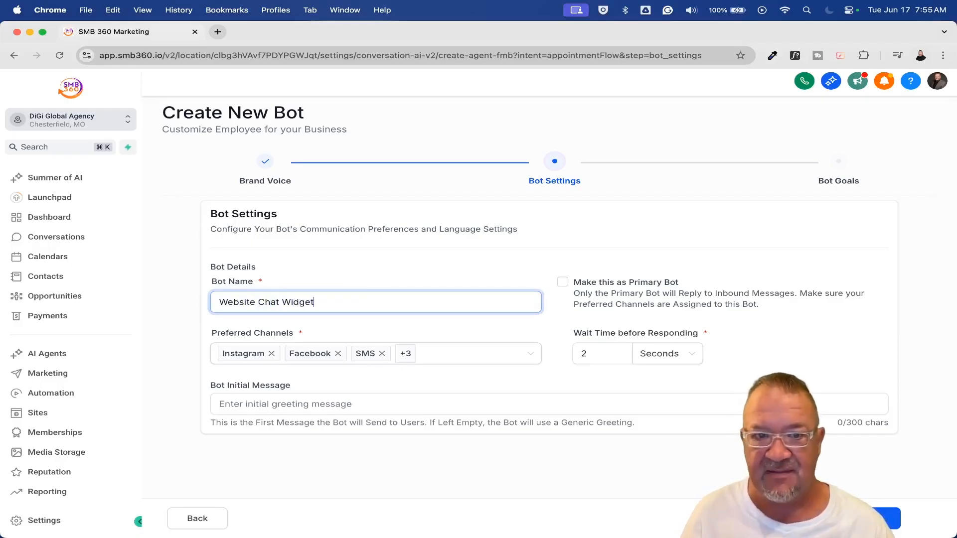
Remove Instagram, Facebook, SMS, Chat Widget (SMS chat) and WhatsApp from the preferred channels, keeping only Live Chat
click(442, 354)
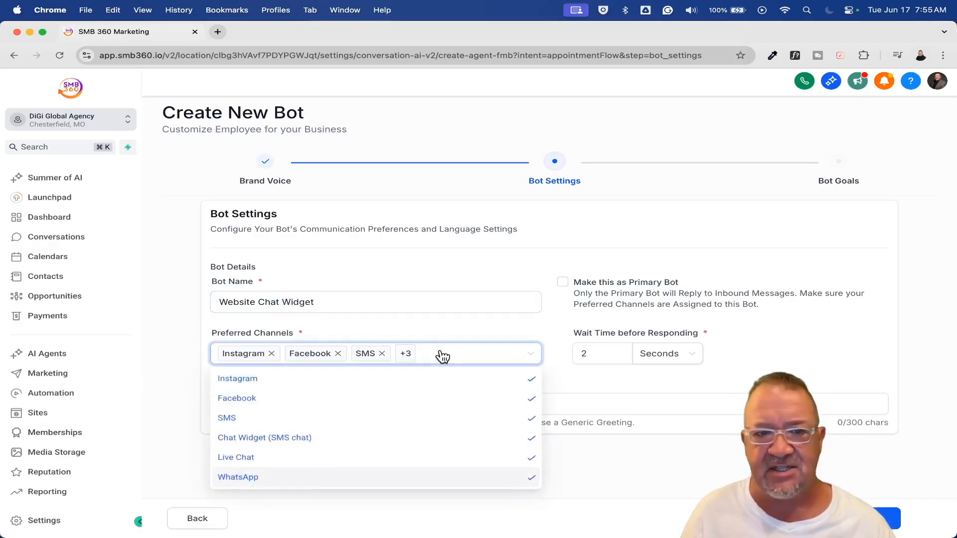
click(271, 353)
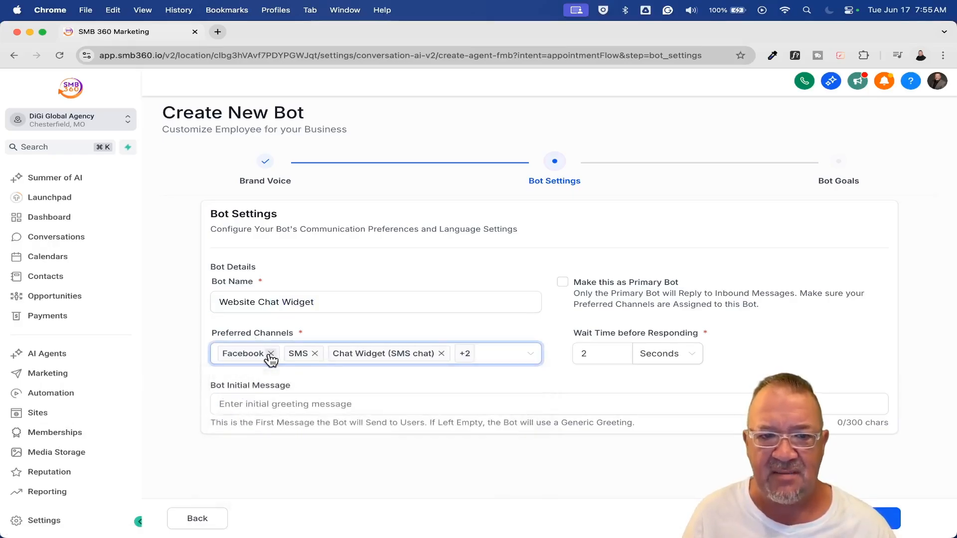
click(269, 353)
click(247, 353)
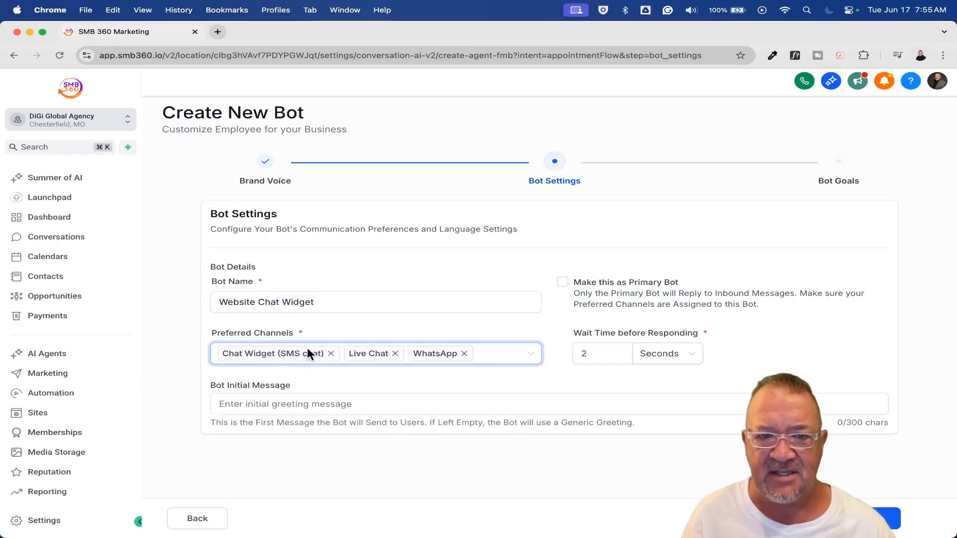
click(331, 352)
click(336, 353)
click(479, 397)
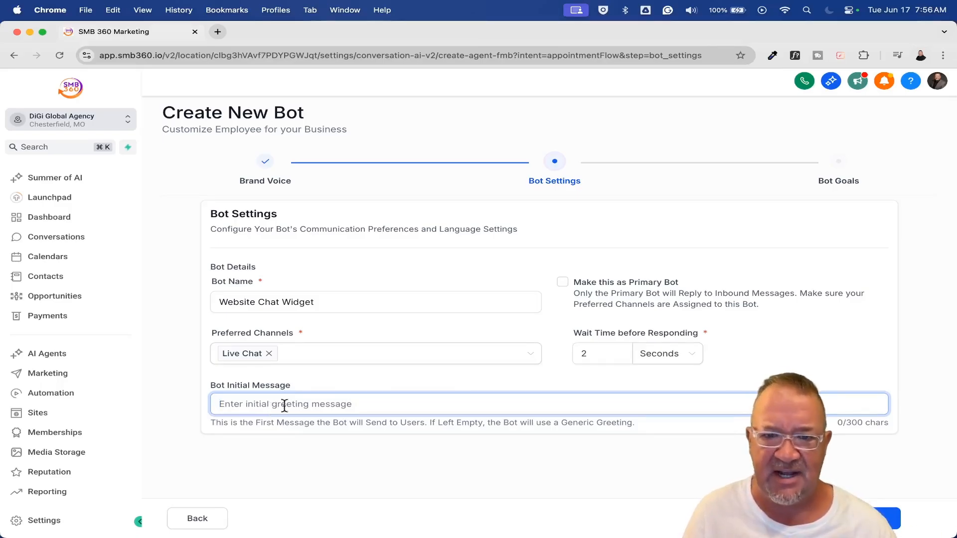
Make this bot the primary bot and continue to its bot goals
click(563, 286)
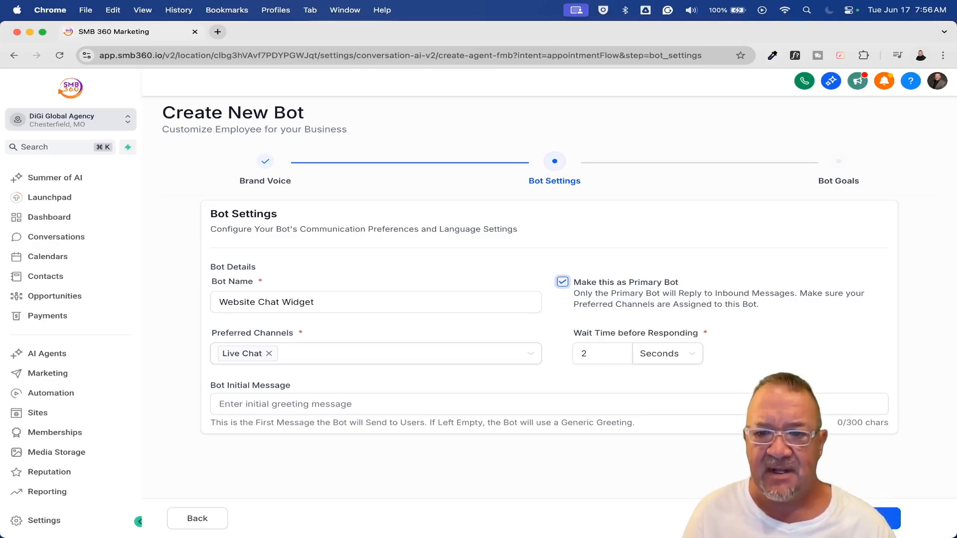
click(879, 518)
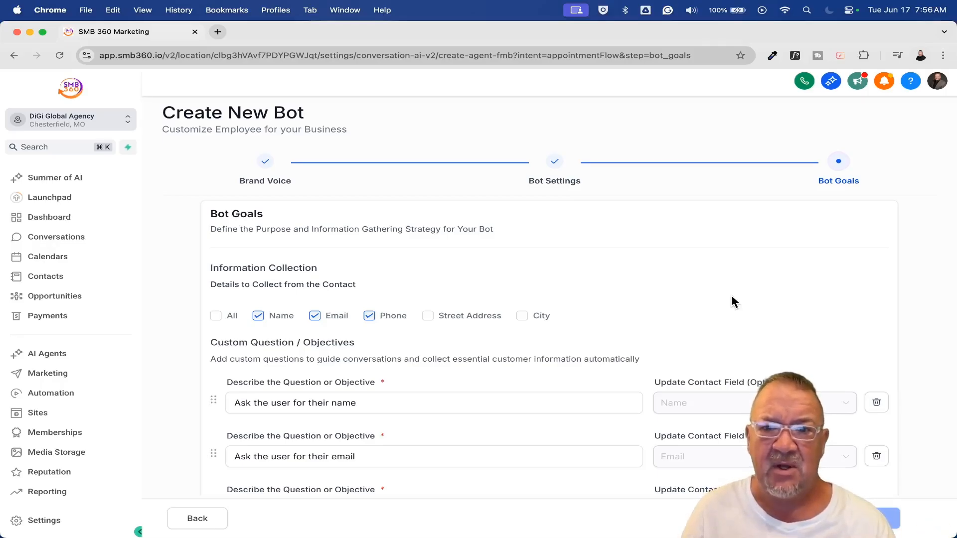
Add a fourth custom question with the text "Ask the user how tall they are", adapting the wording of the phone question
scroll(510, 302, down, 2)
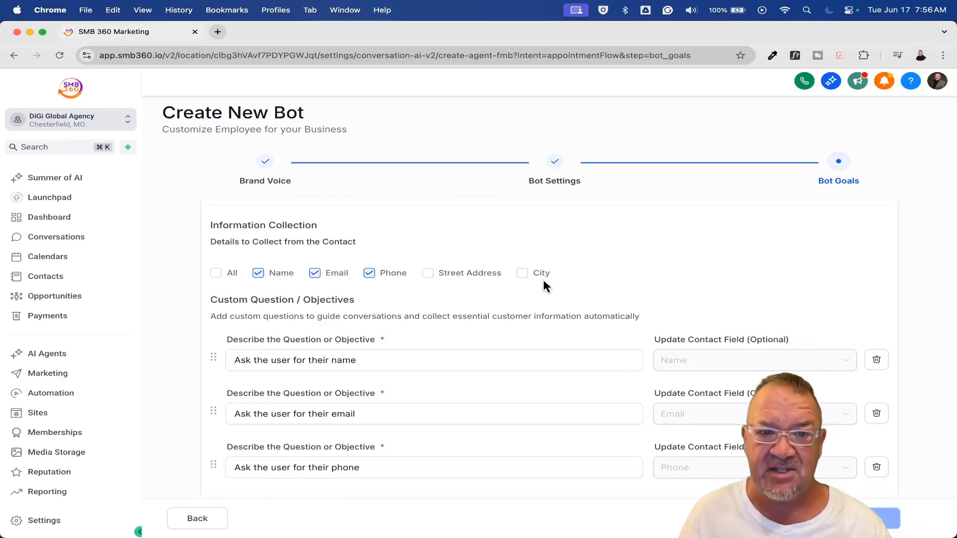
scroll(543, 278, down, 3)
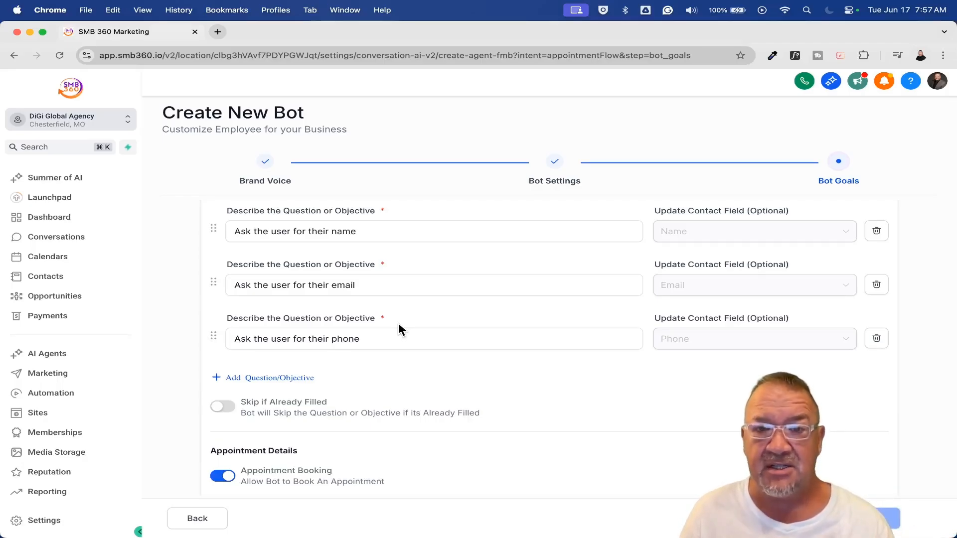
click(290, 378)
click(255, 338)
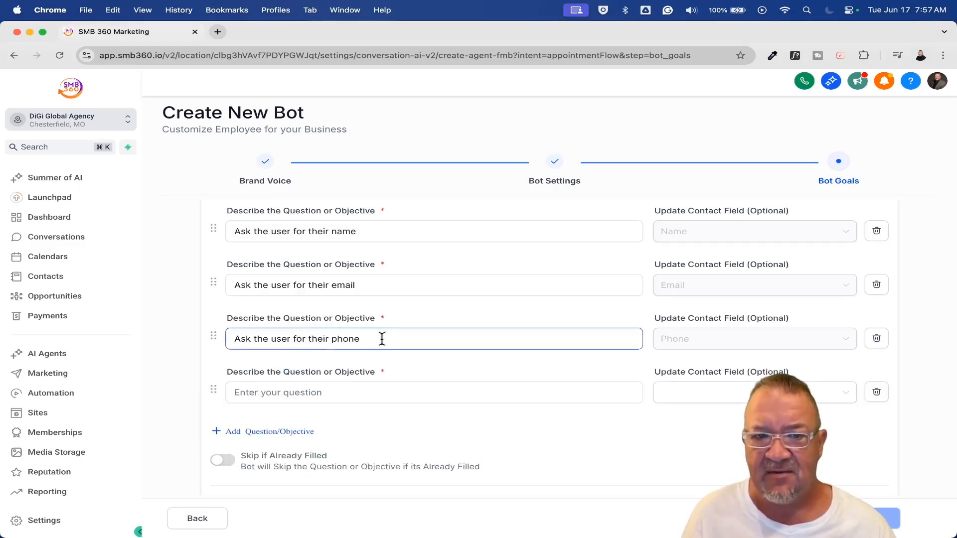
drag(366, 337, 208, 337)
key(super+c)
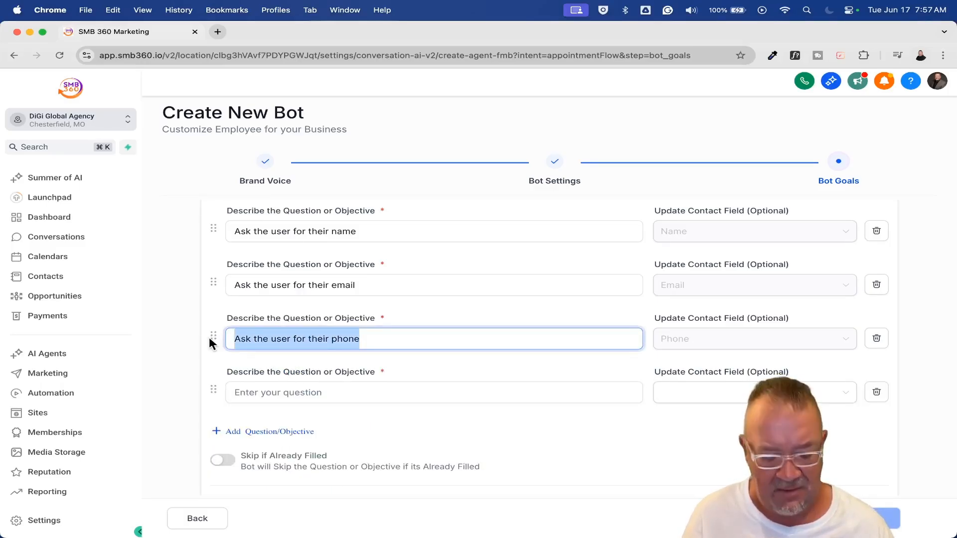
click(255, 393)
key(super+v)
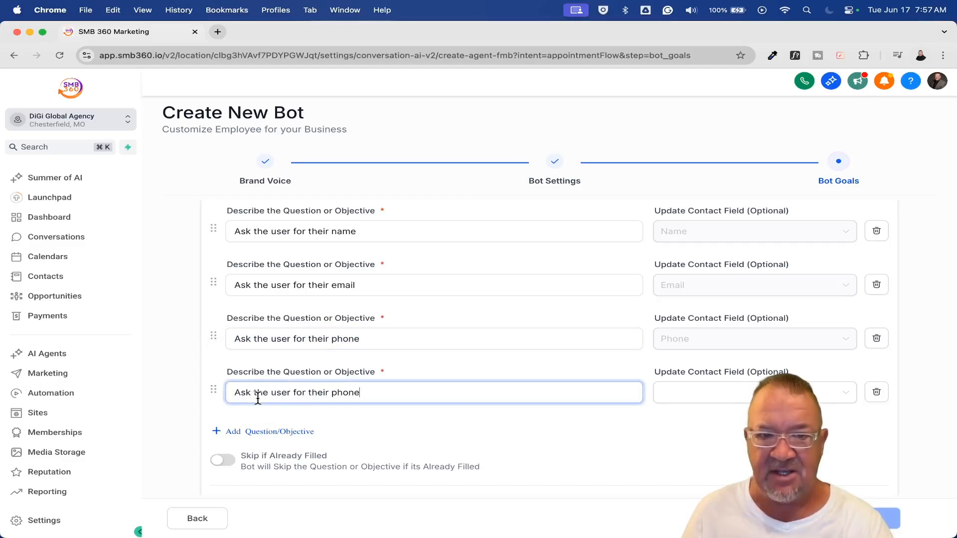
key(BackSpace)
key(BackSpace)
key(BackSpace)
key(BackSpace)
key(BackSpace)
key(BackSpace)
key(BackSpace)
key(BackSpace)
key(BackSpace)
key(BackSpace)
key(BackSpace)
key(BackSpace)
text(how tall they are)
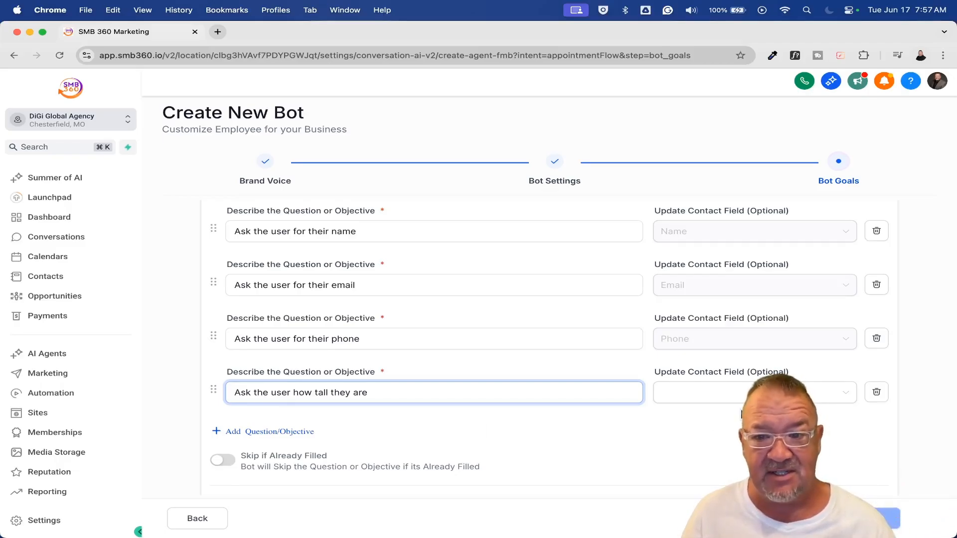
Link the height question to the Height (Feet) contact field
click(737, 398)
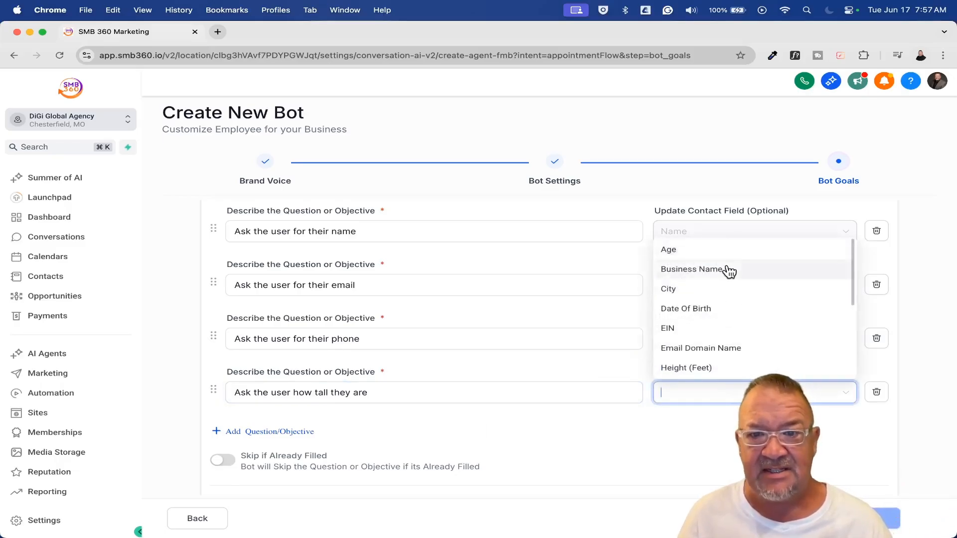
scroll(730, 284, down, 1)
scroll(730, 291, down, 1)
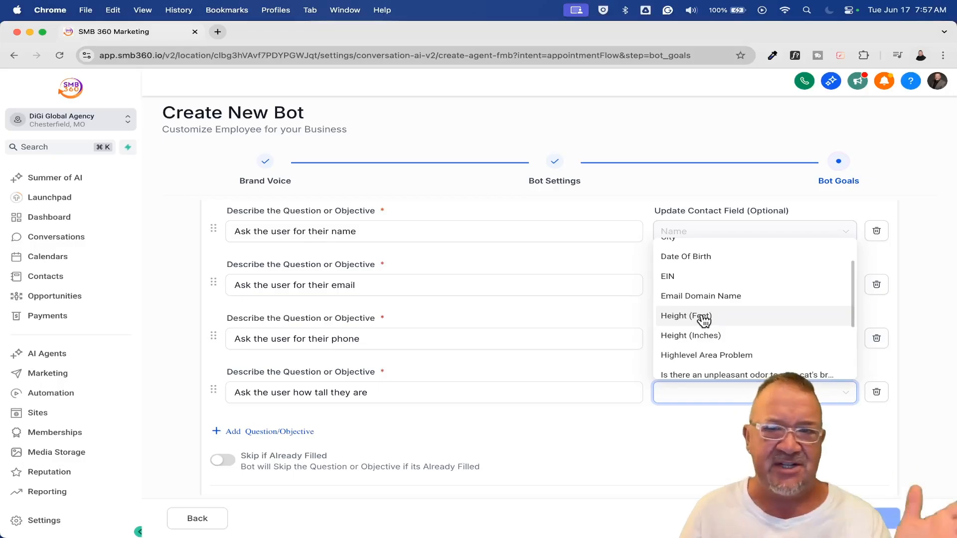
click(701, 315)
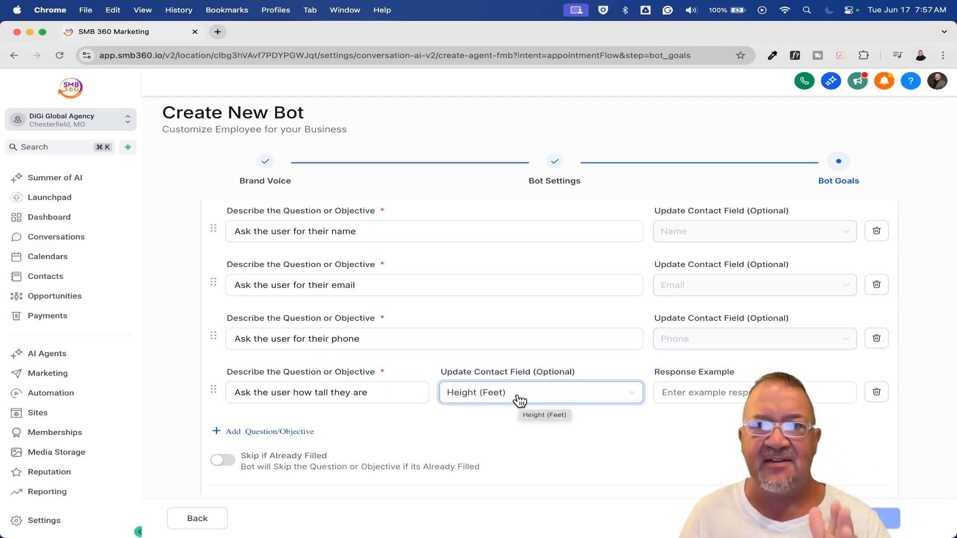
Enter "I am 5 feet 10 inches tall" as the response example for the height question
click(711, 391)
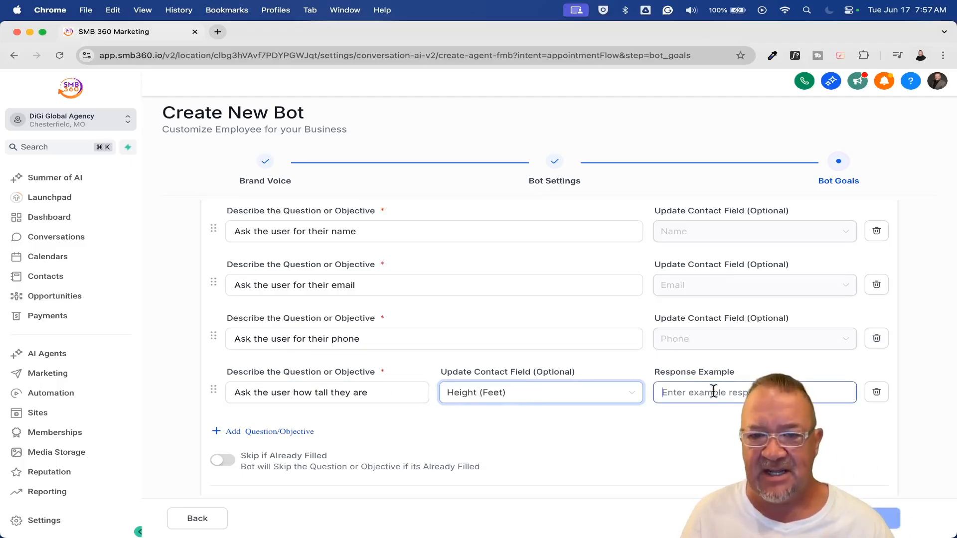
text(I am 5 f)
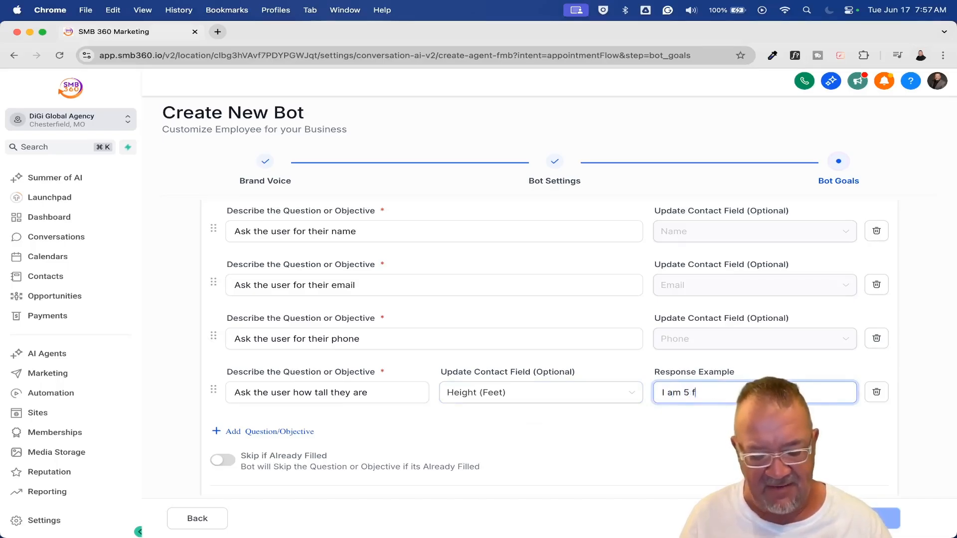
text(eet 10 inch)
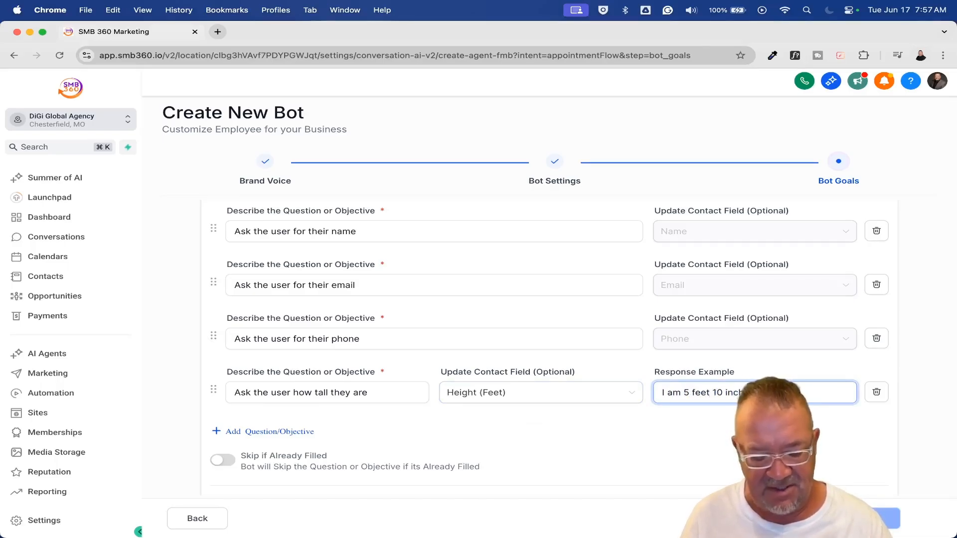
text(es)
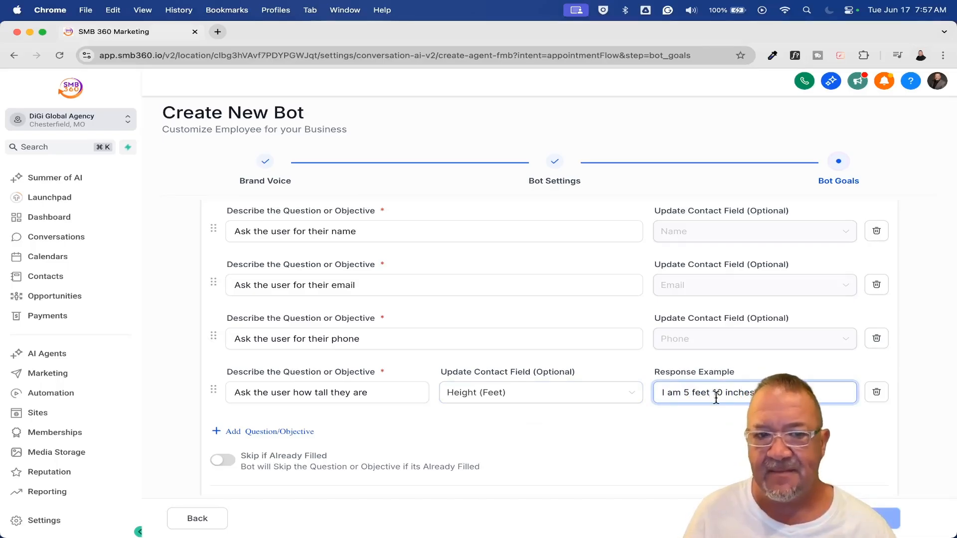
Enable Skip if Already Filled for the bot's information collection questions
scroll(640, 438, down, 3)
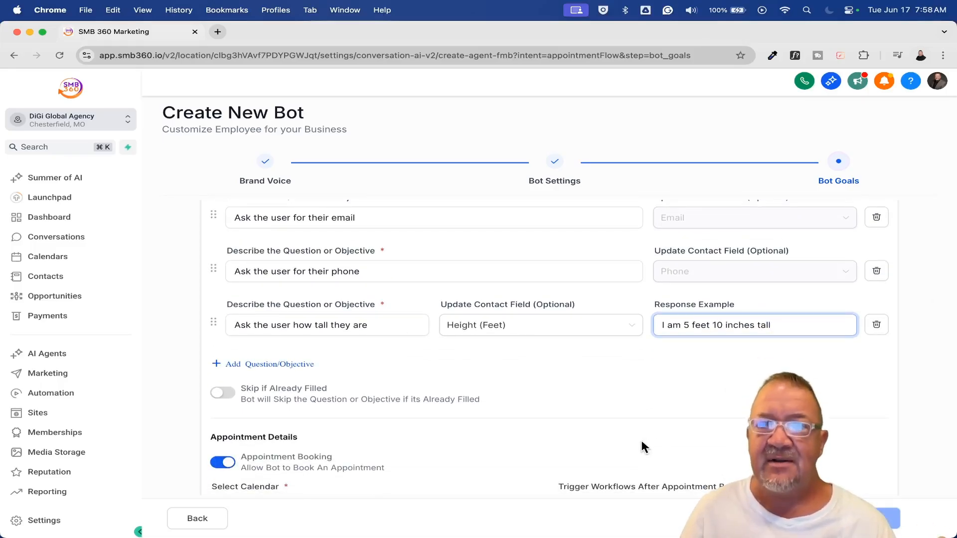
scroll(641, 442, down, 3)
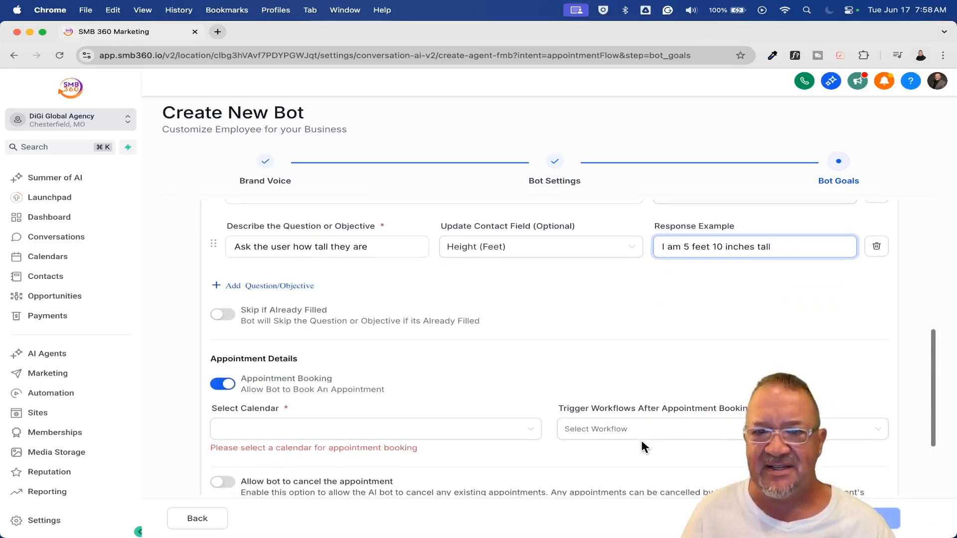
click(221, 315)
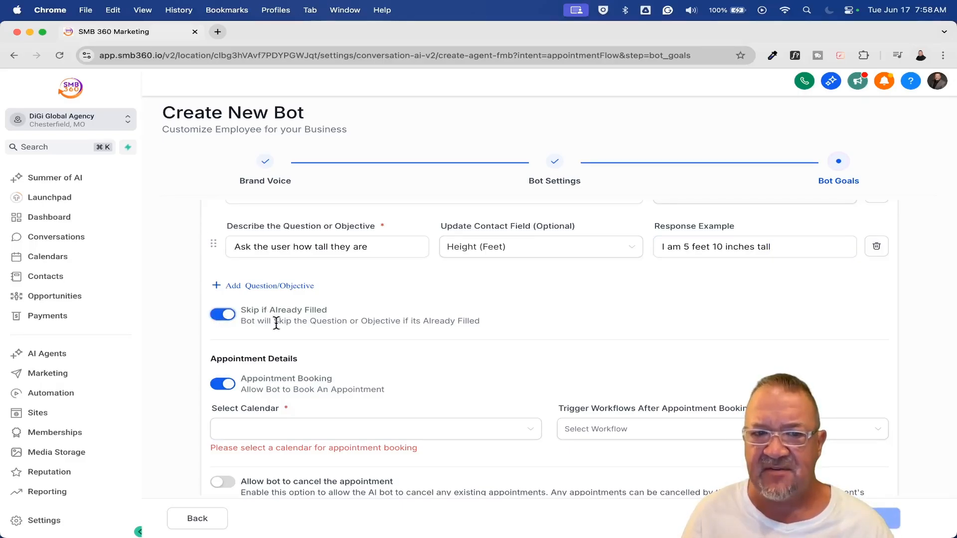
scroll(530, 349, up, 3)
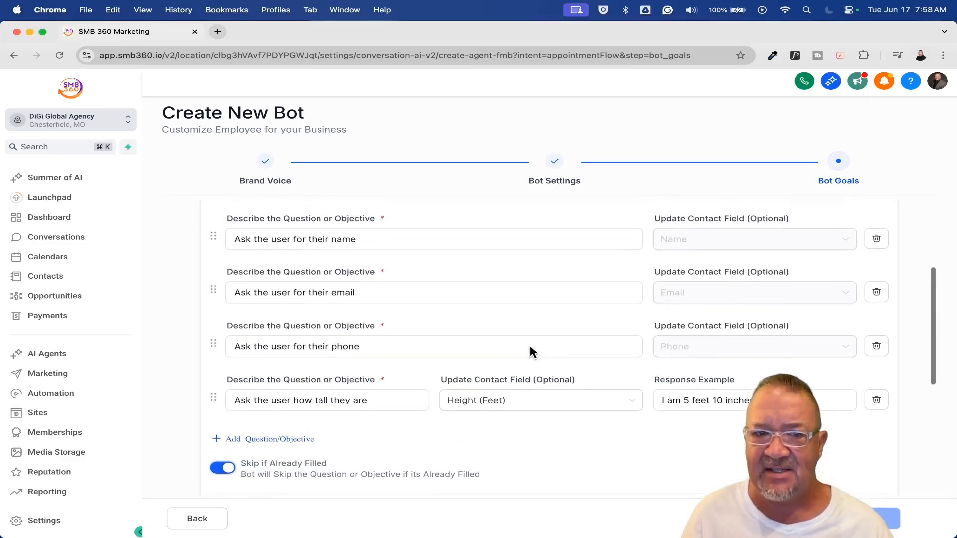
scroll(530, 349, down, 2)
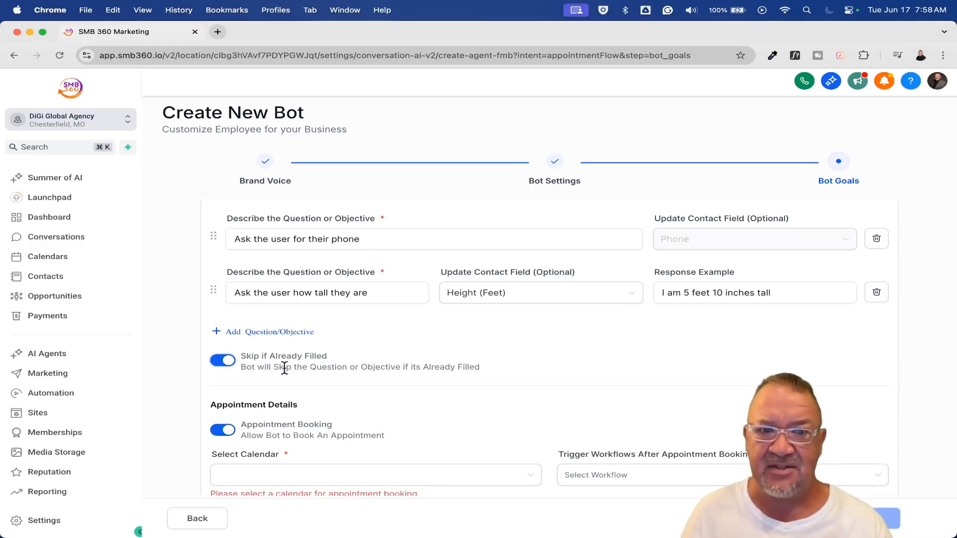
Set the appointment booking calendar to Book A Call With Me and allow the bot to cancel and reschedule appointments
scroll(415, 381, down, 4)
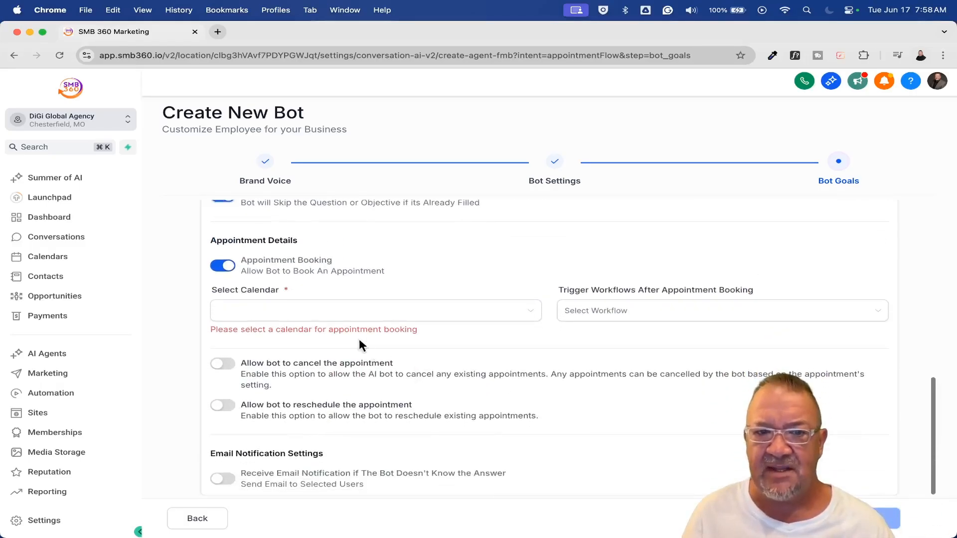
click(395, 313)
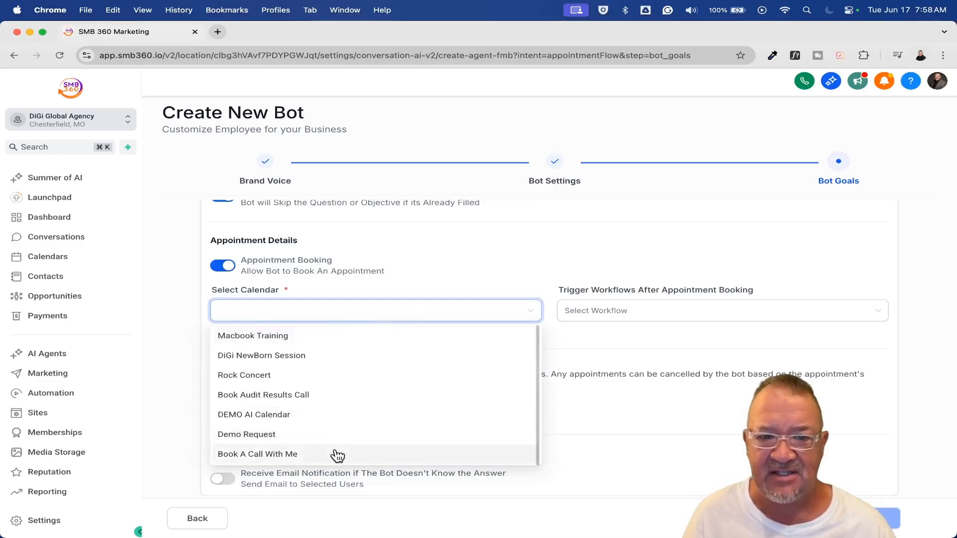
click(278, 453)
click(627, 313)
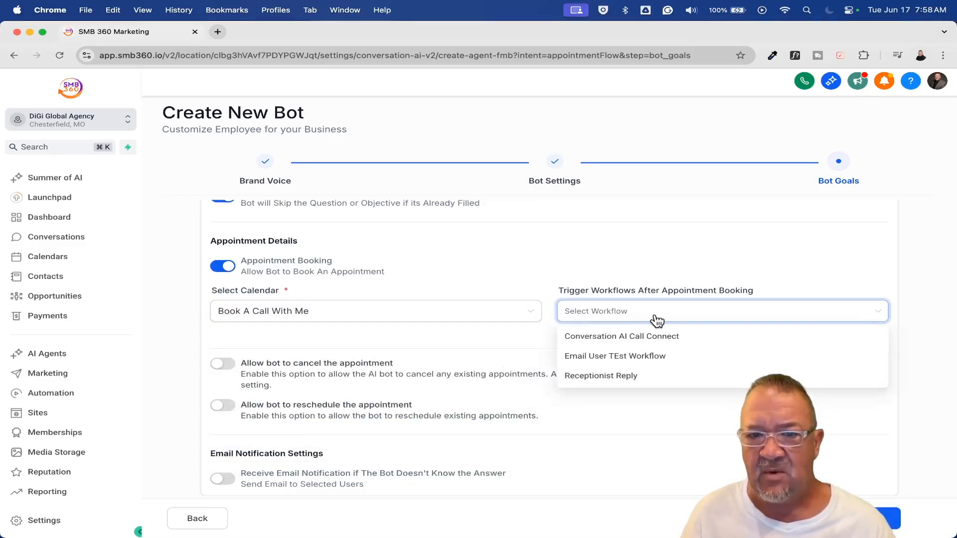
click(666, 276)
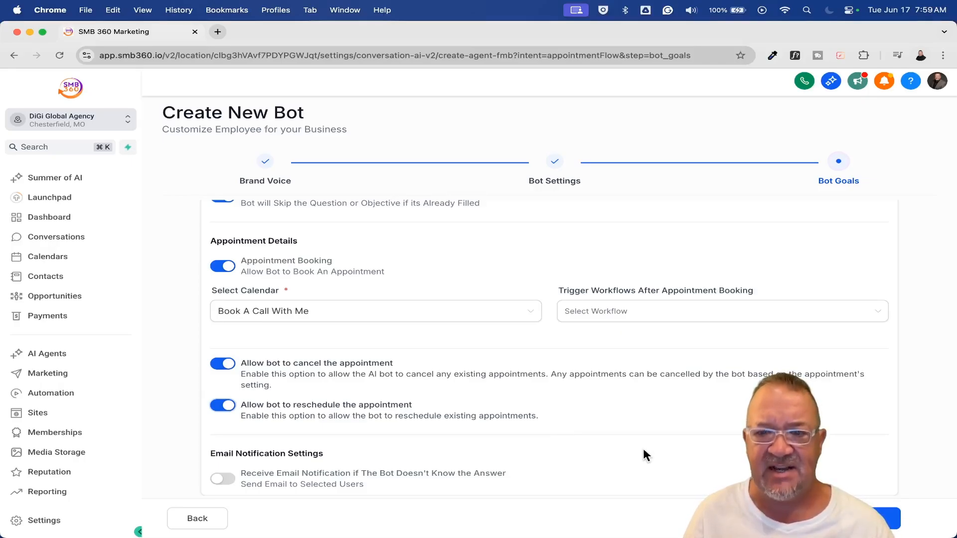
Finish creating the bot and save it with its status set to Auto Pilot
click(870, 518)
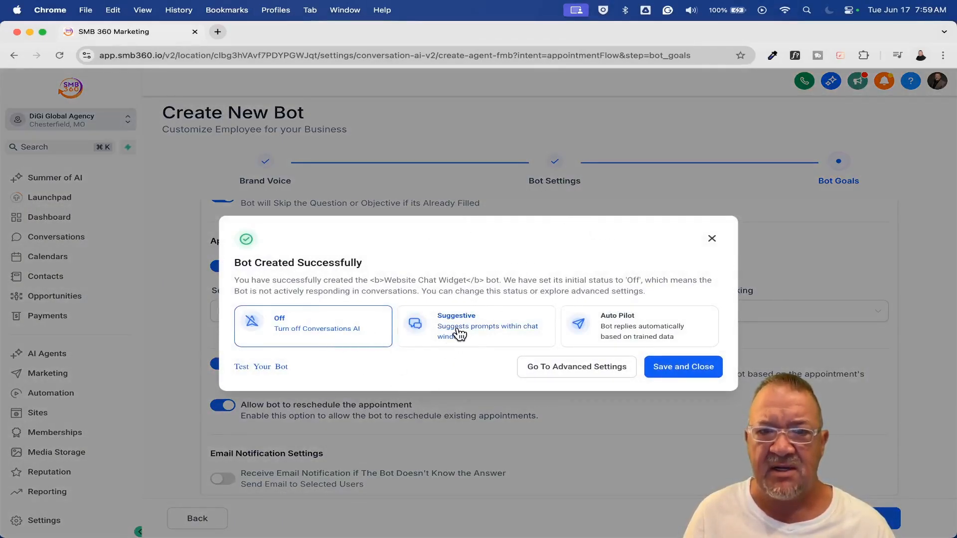
click(621, 331)
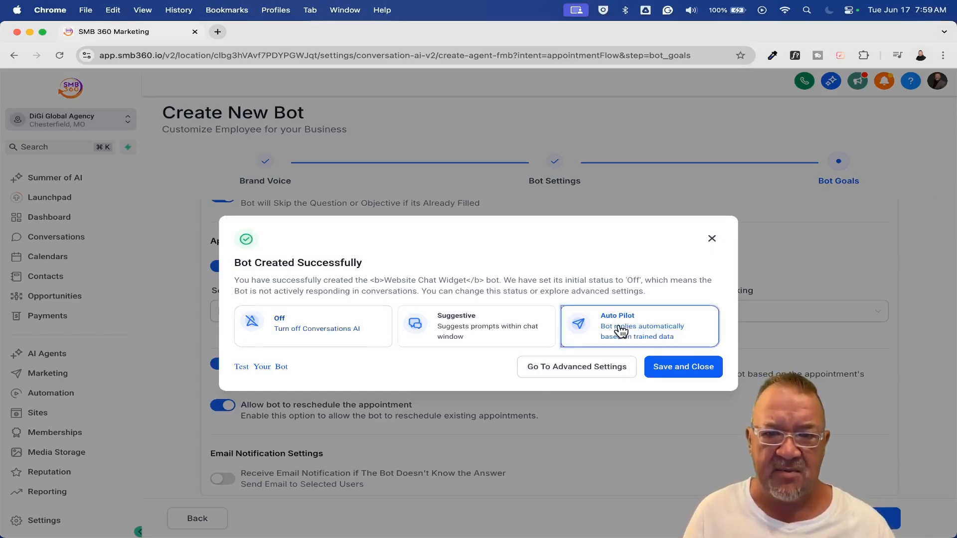
click(672, 373)
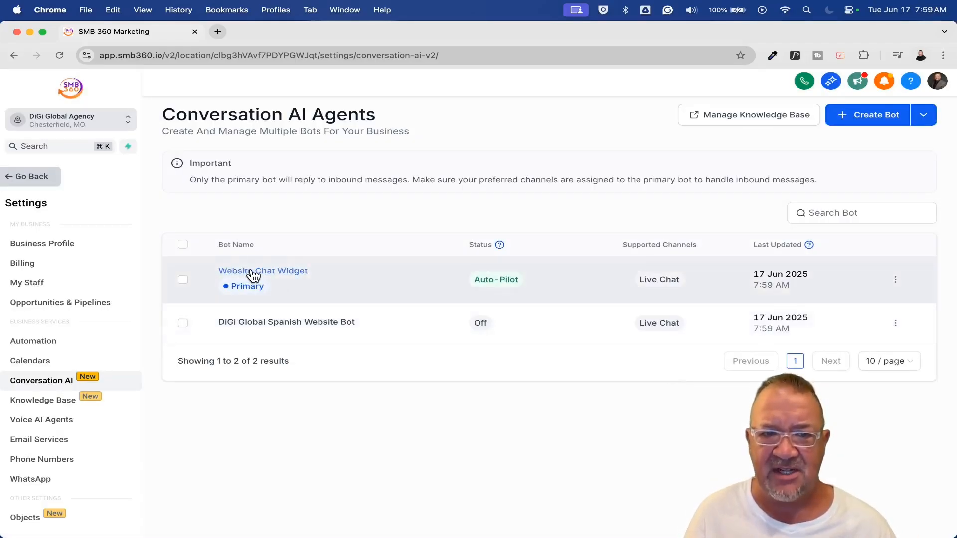
Open the Website Chat Widget bot and review its settings, from the bot details to auto-pilot mode and pricing
click(275, 276)
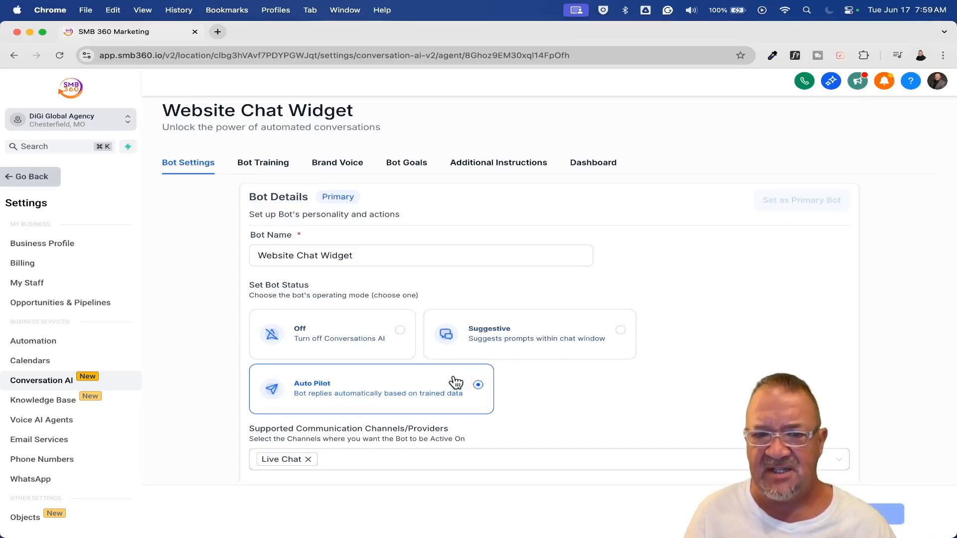
scroll(539, 405, down, 7)
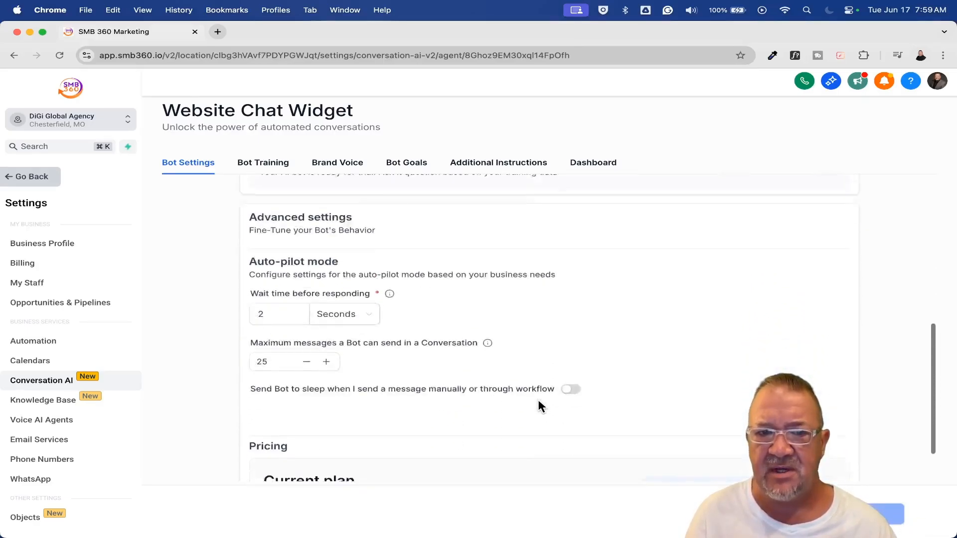
scroll(538, 406, down, 2)
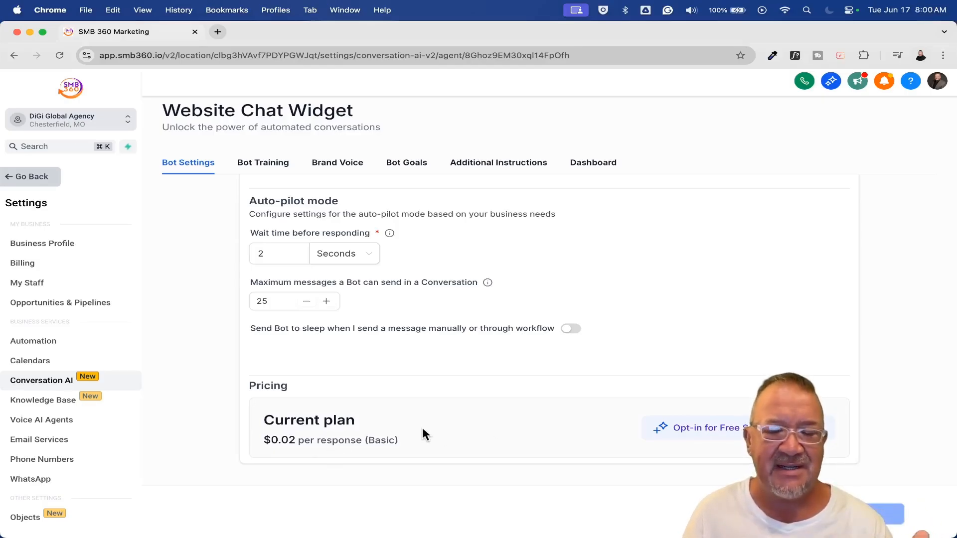
scroll(423, 433, up, 10)
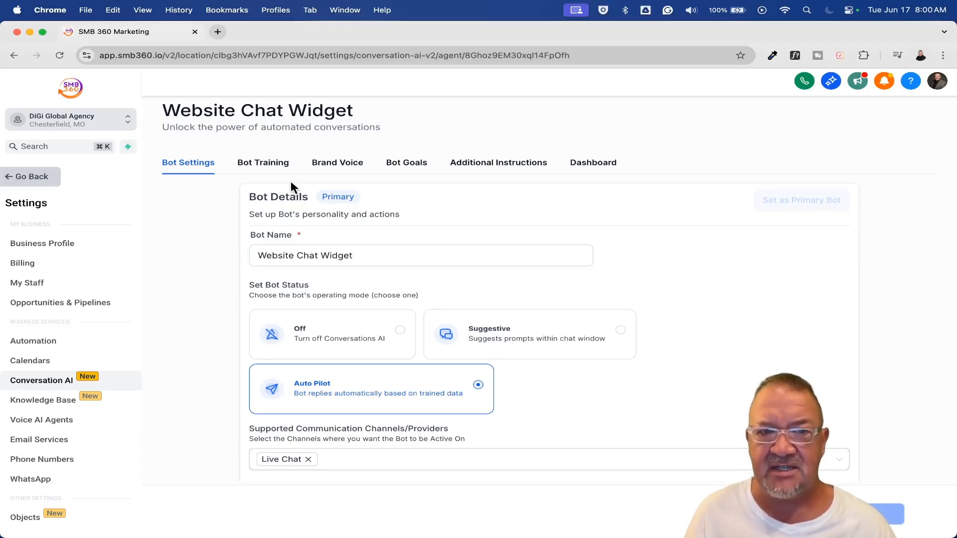
Open the bot's training page to examine its knowledge base selection
click(251, 168)
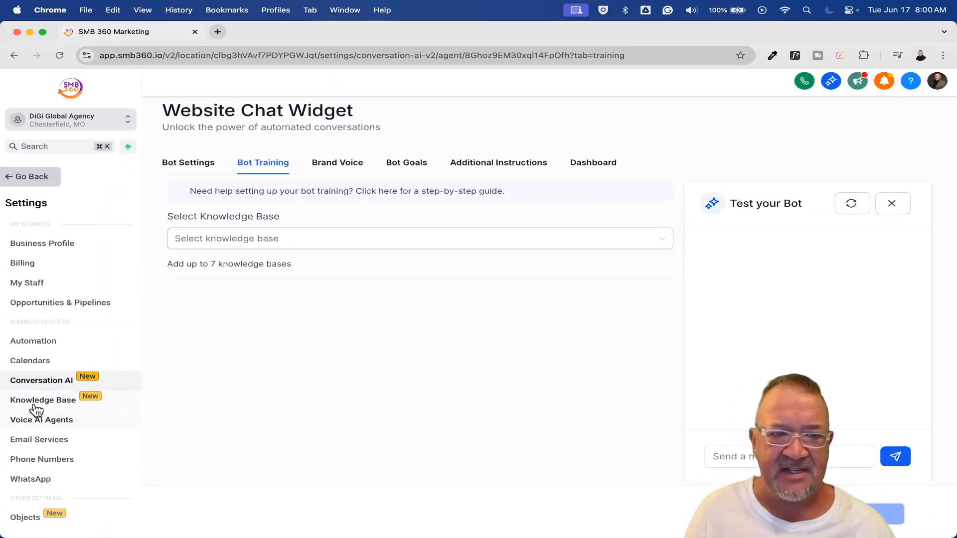
scroll(46, 406, left, 1)
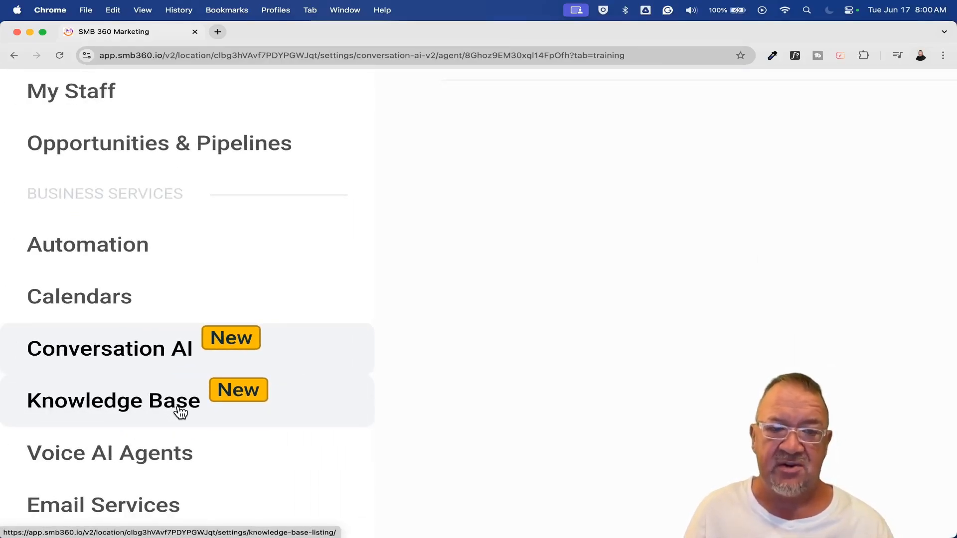
scroll(181, 412, down, 5)
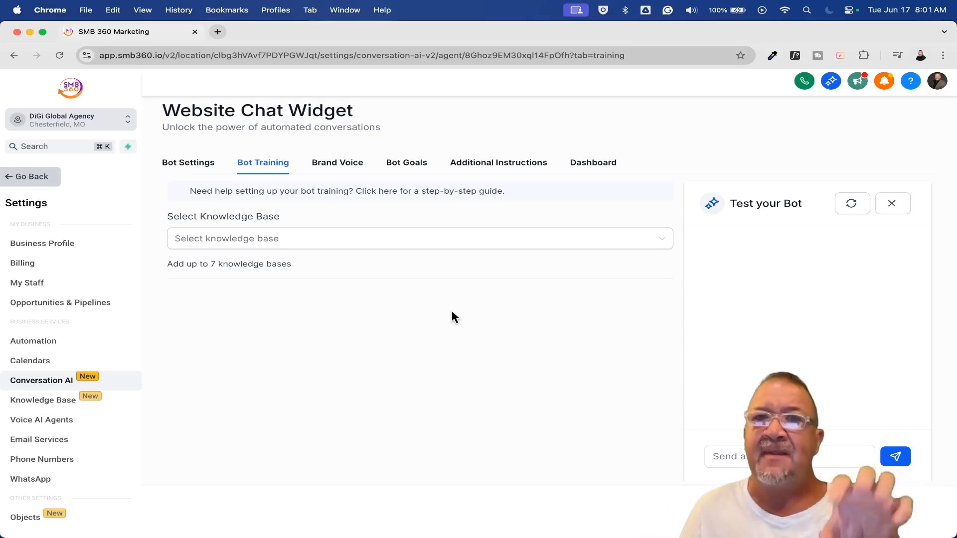
Open the Knowledge Base settings and look through the list of existing knowledge bases
click(68, 410)
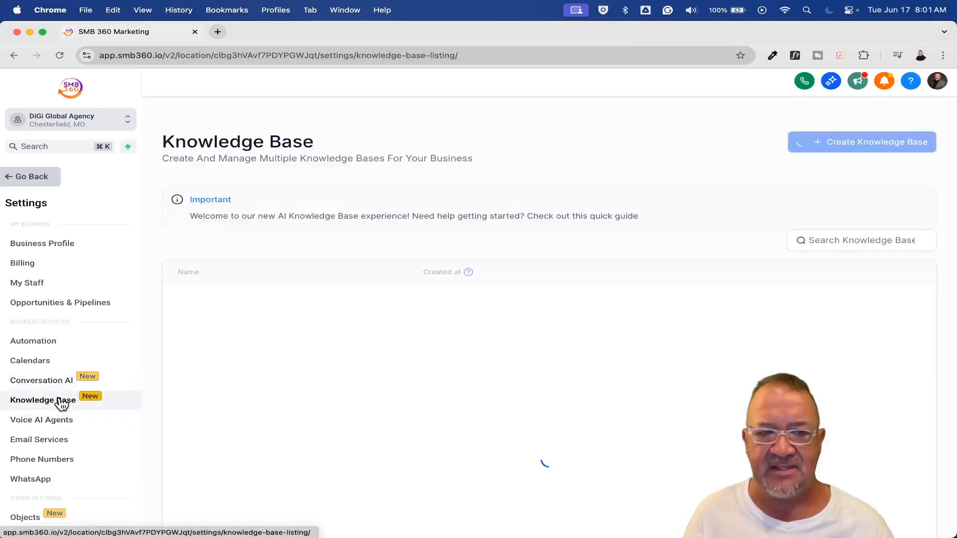
scroll(461, 337, down, 1)
scroll(461, 336, down, 2)
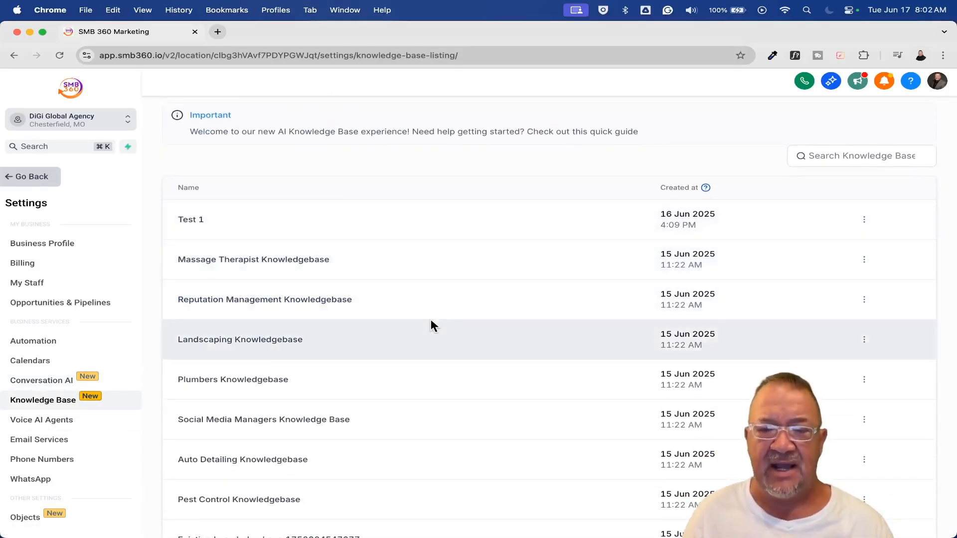
scroll(431, 321, up, 3)
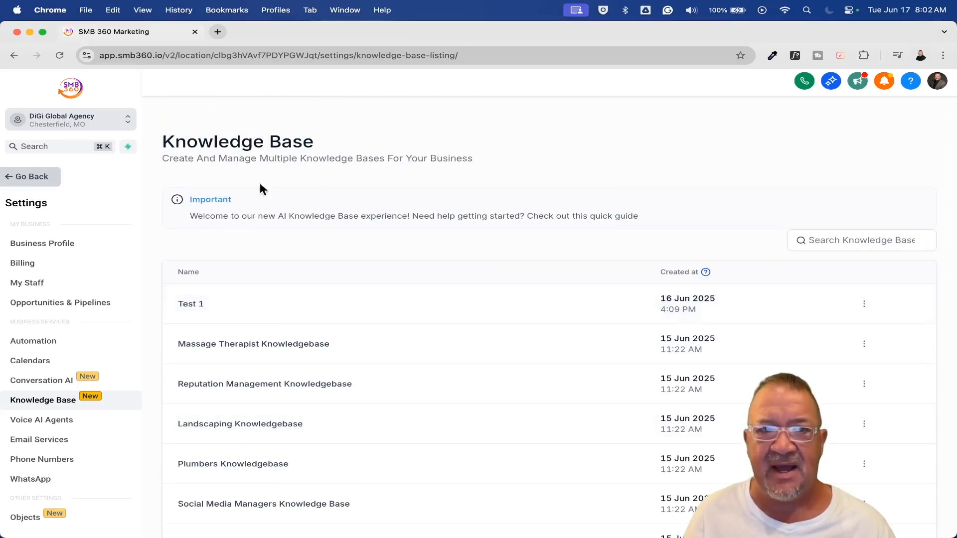
click(44, 382)
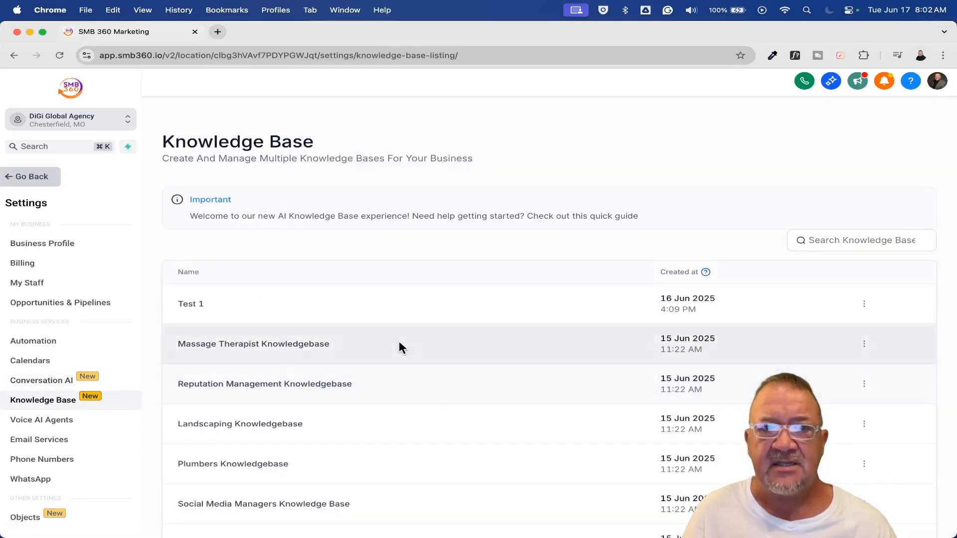
scroll(399, 342, down, 1)
scroll(401, 348, down, 1)
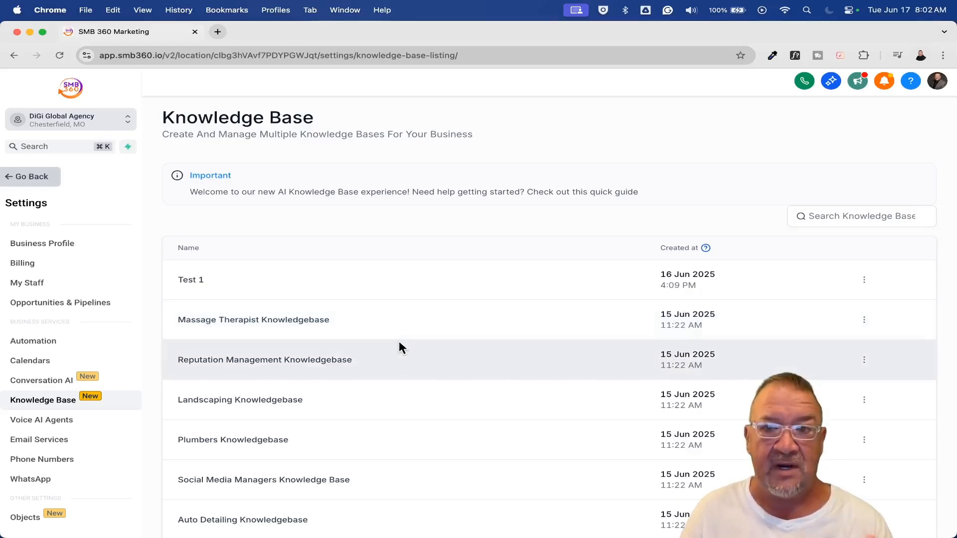
scroll(399, 342, down, 10)
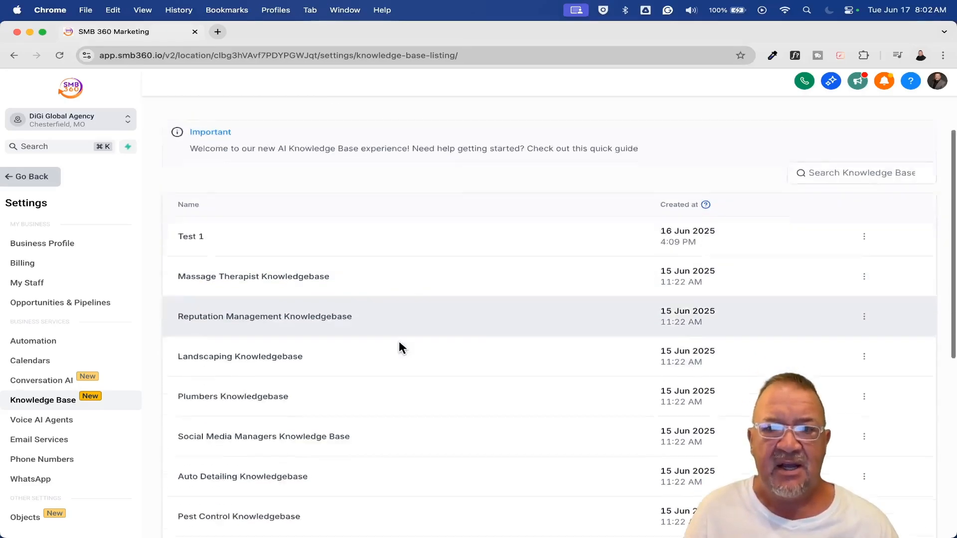
Open the Massage Therapist Knowledgebase and view its web crawler links
scroll(399, 342, up, 10)
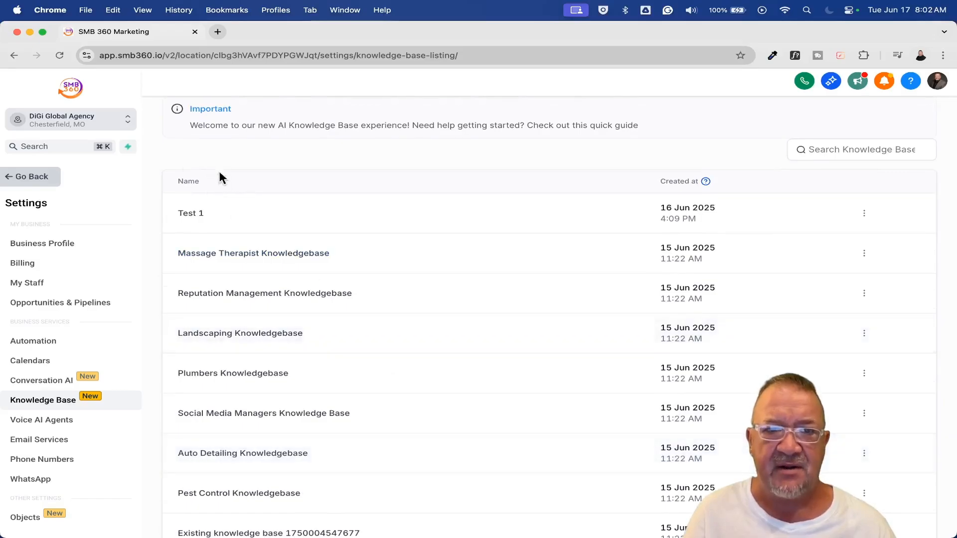
click(221, 259)
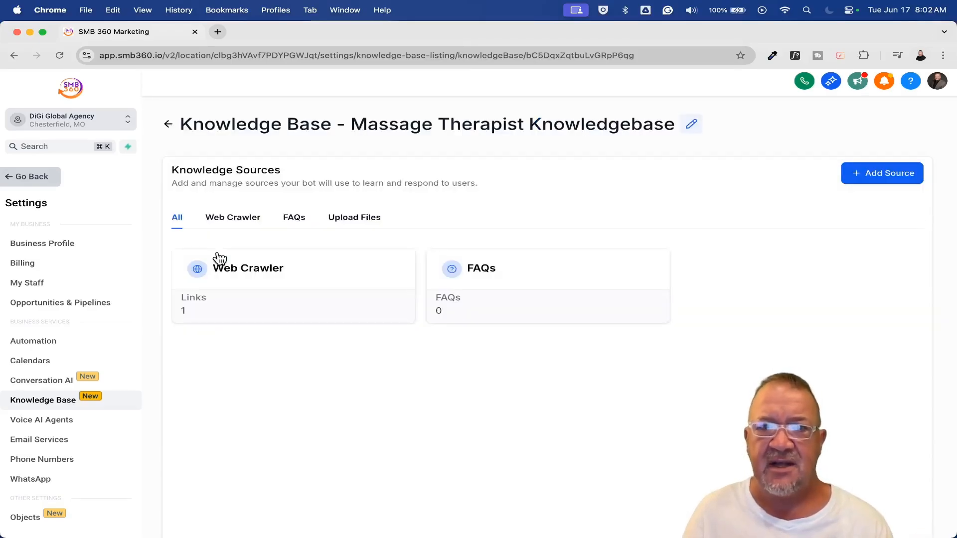
click(231, 218)
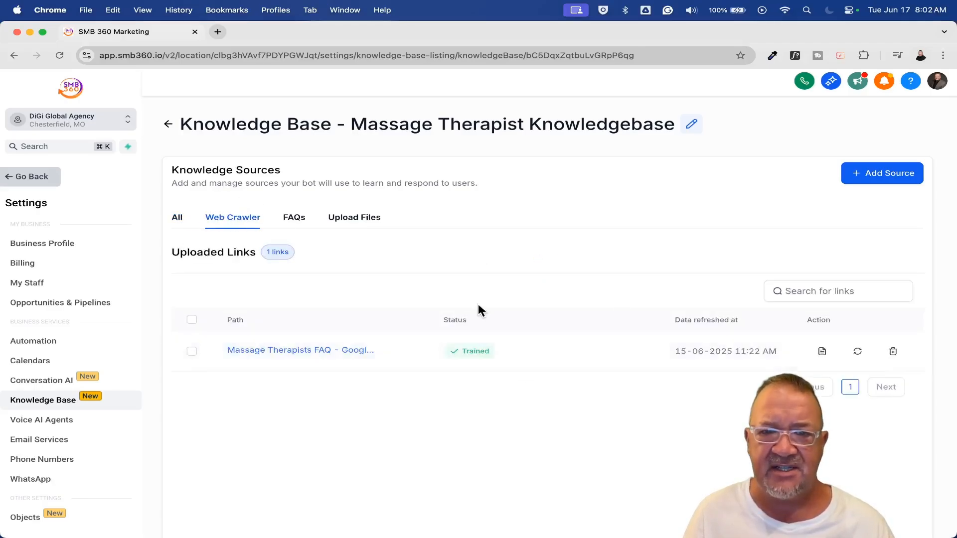
Check the URL scope options for adding a web crawler source, close the form, and view the linked Massage Therapists FAQ document
click(878, 182)
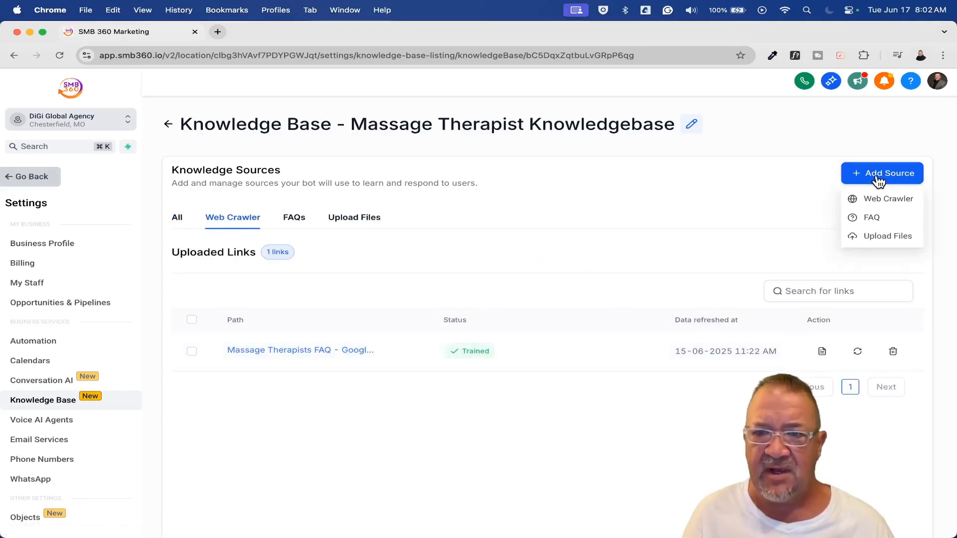
click(874, 199)
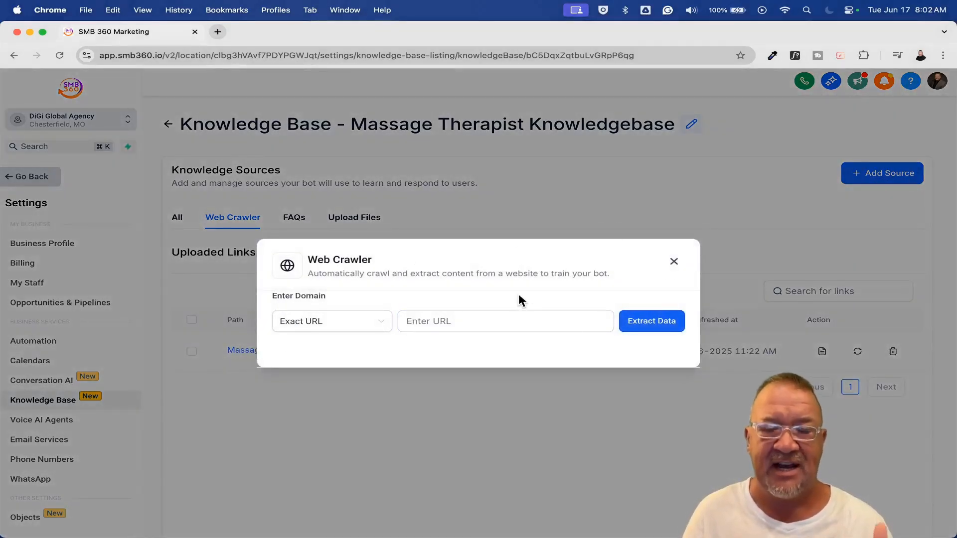
click(378, 328)
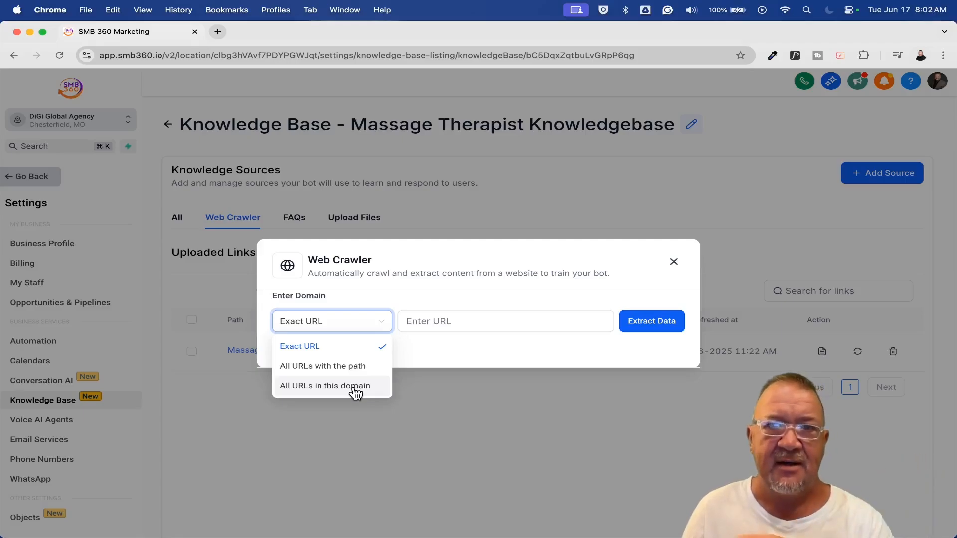
click(431, 323)
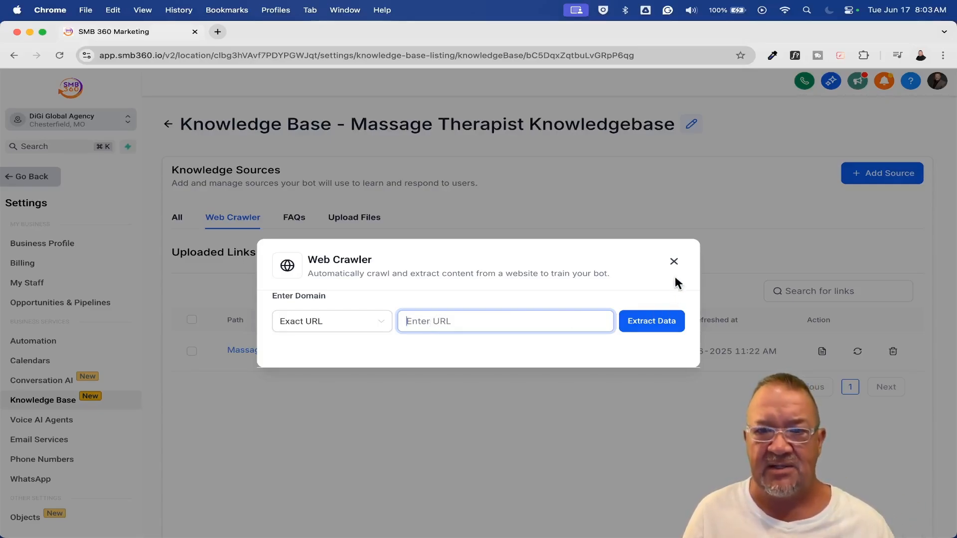
click(674, 262)
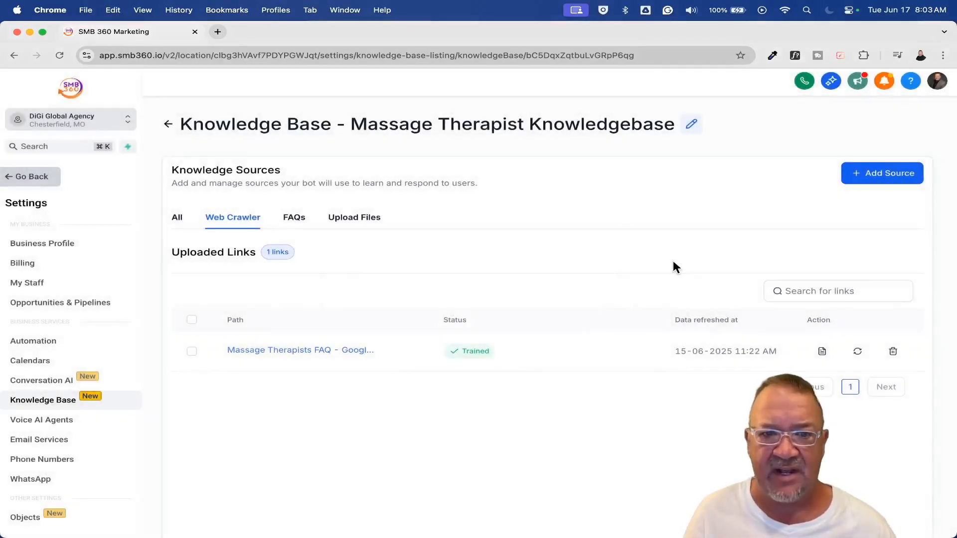
click(330, 351)
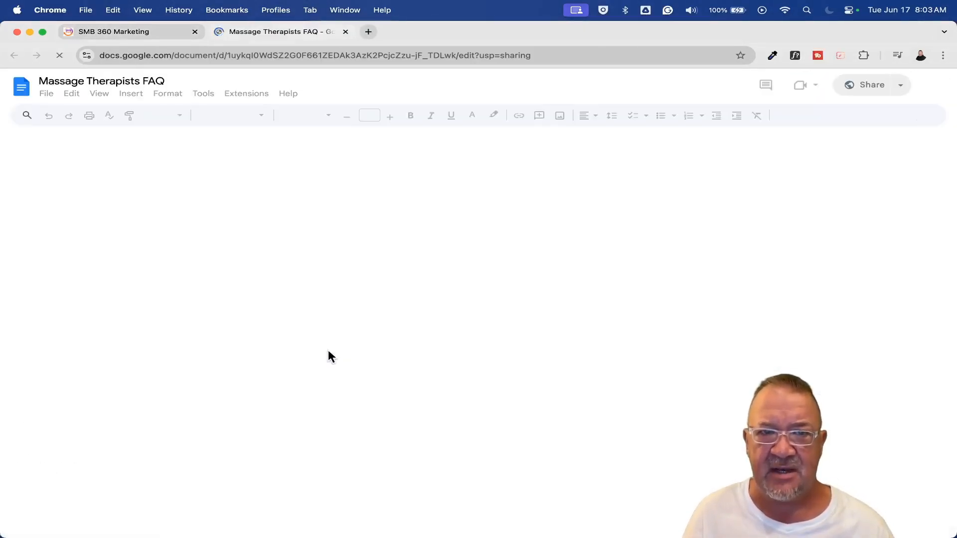
click(345, 31)
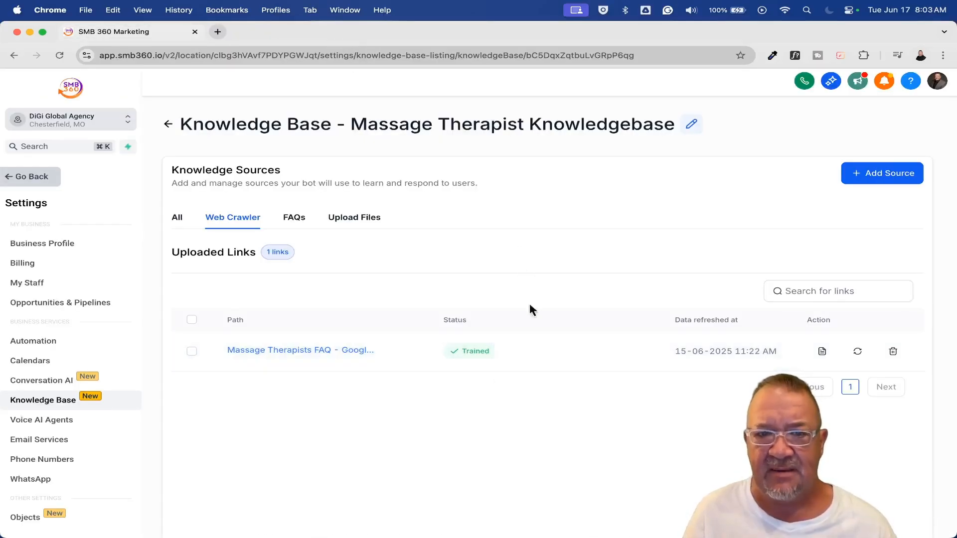
View the knowledge base's FAQs and examine the form for adding a question and answer pair, without saving one
click(295, 219)
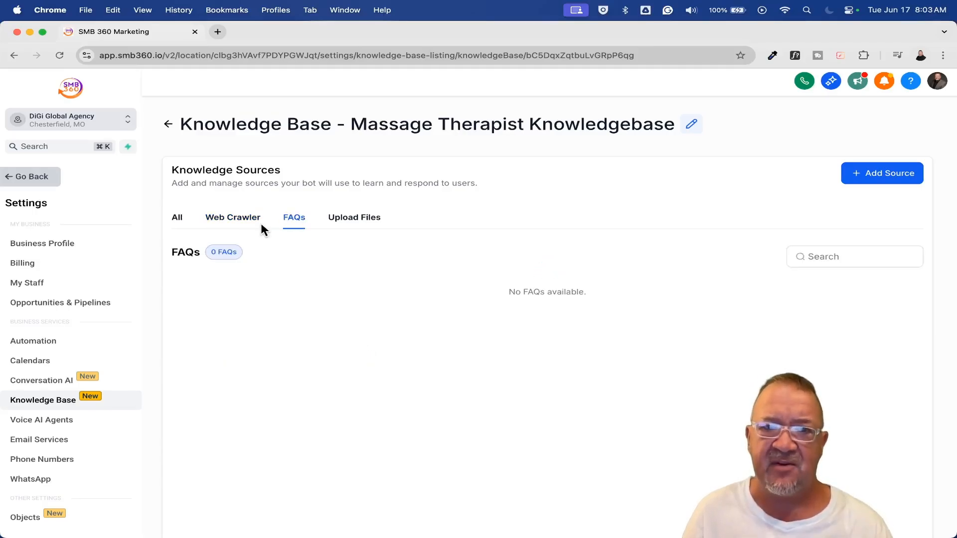
click(862, 174)
click(866, 217)
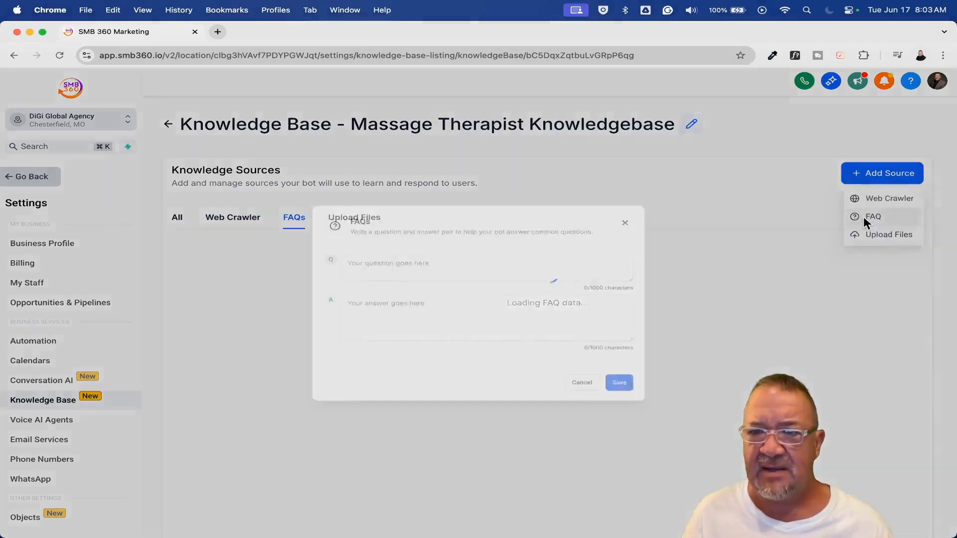
click(398, 304)
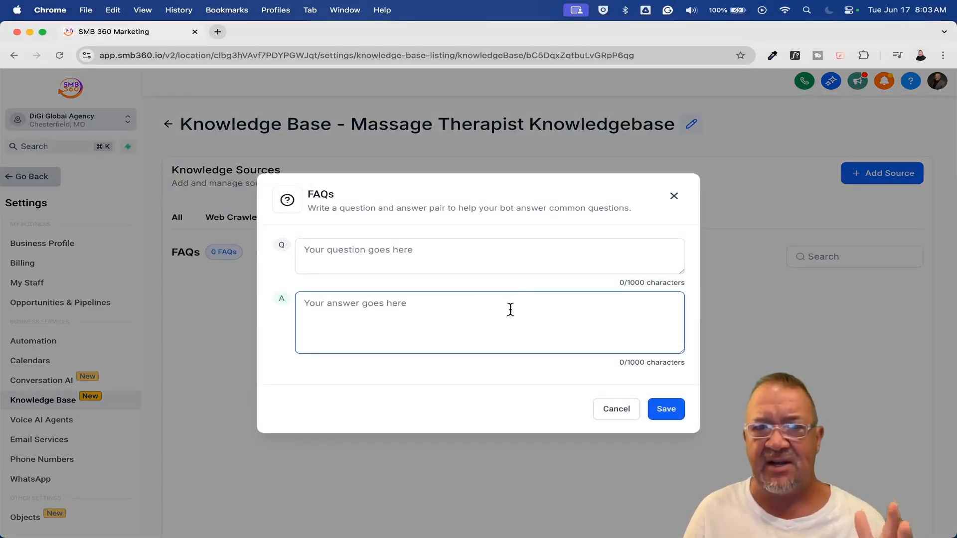
click(620, 412)
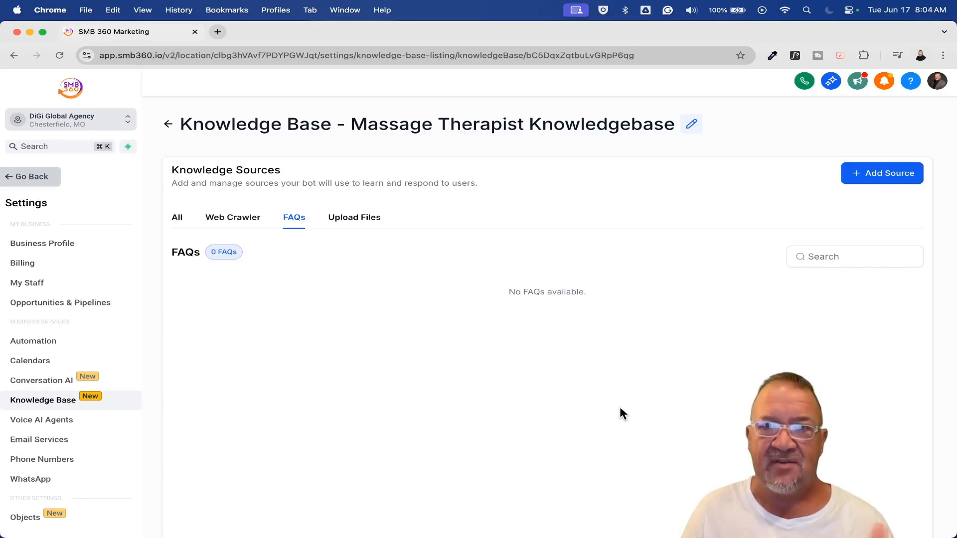
Return to the Website Chat Widget bot's training page and look through the knowledge bases available for selection
click(167, 123)
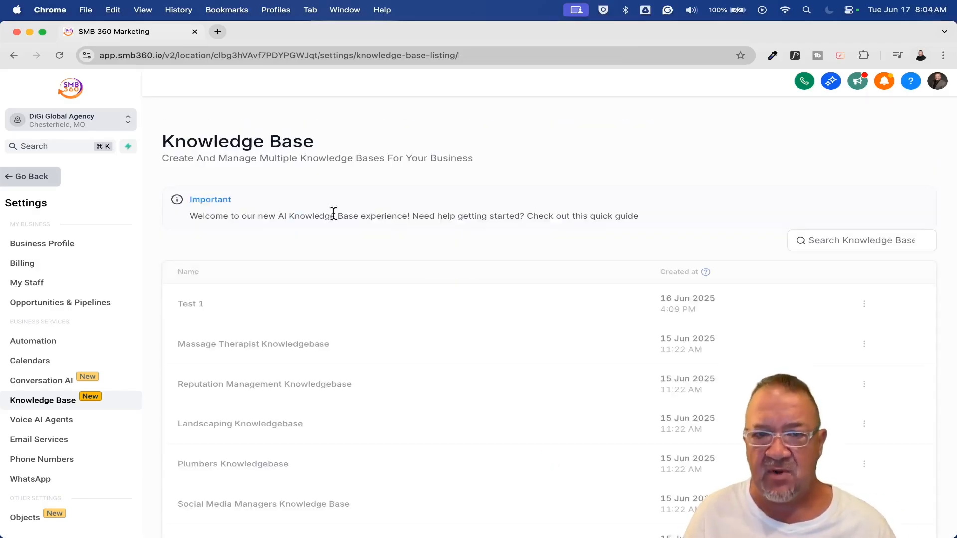
click(59, 382)
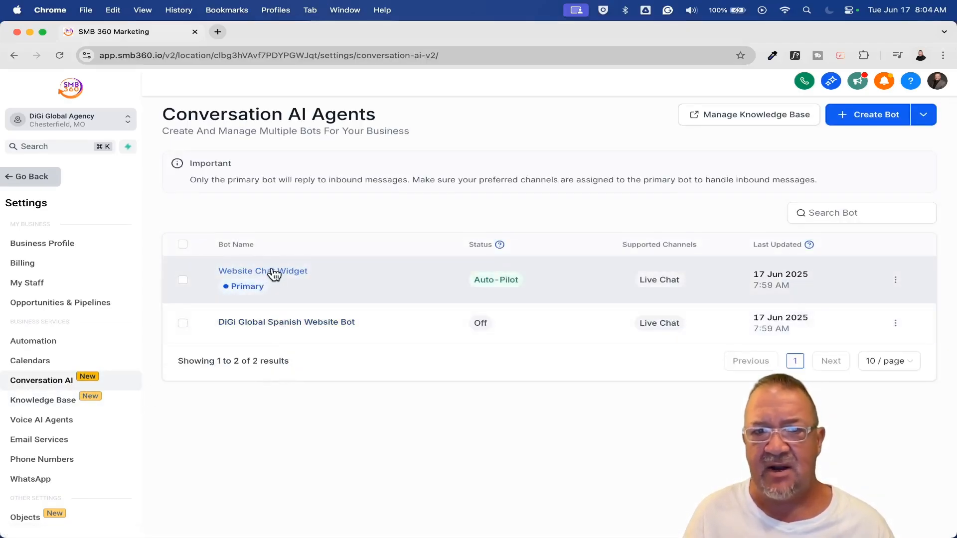
click(273, 273)
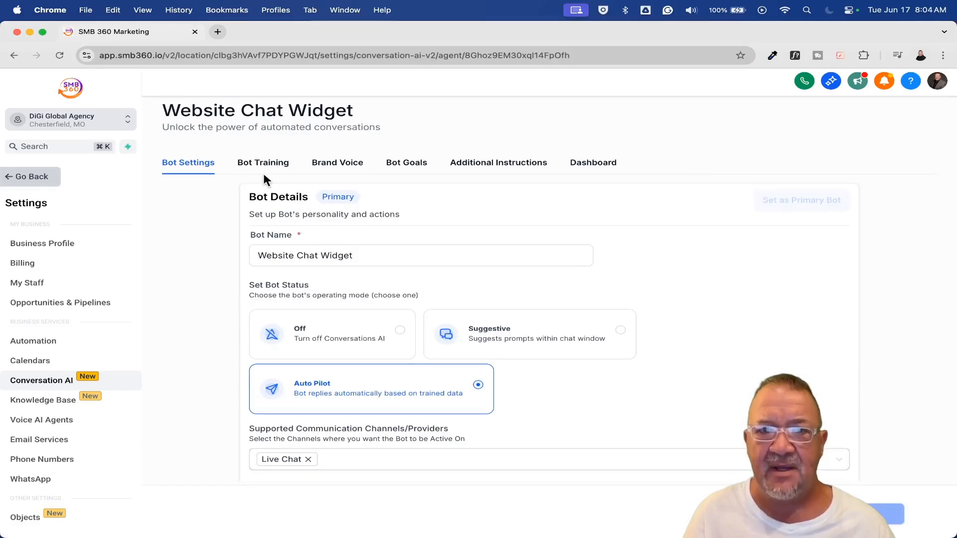
click(263, 164)
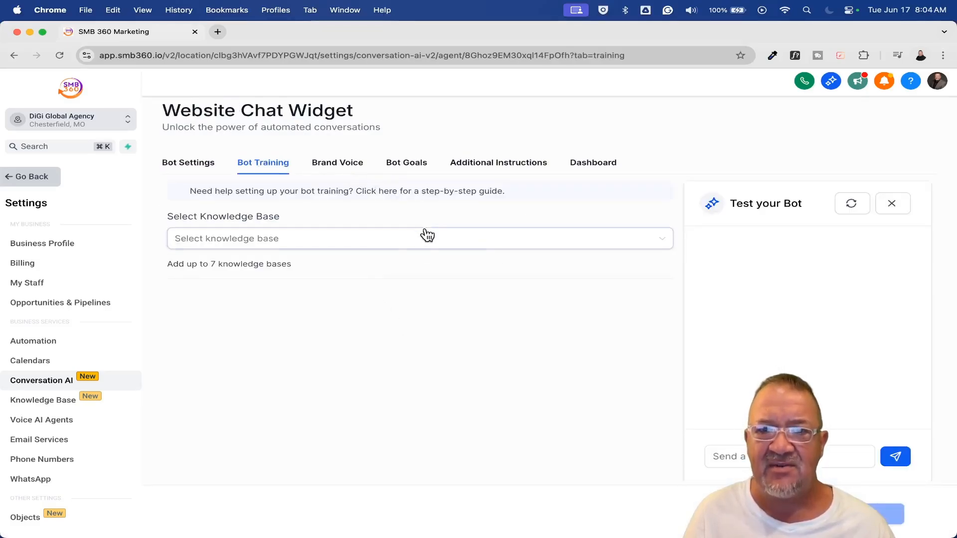
click(427, 236)
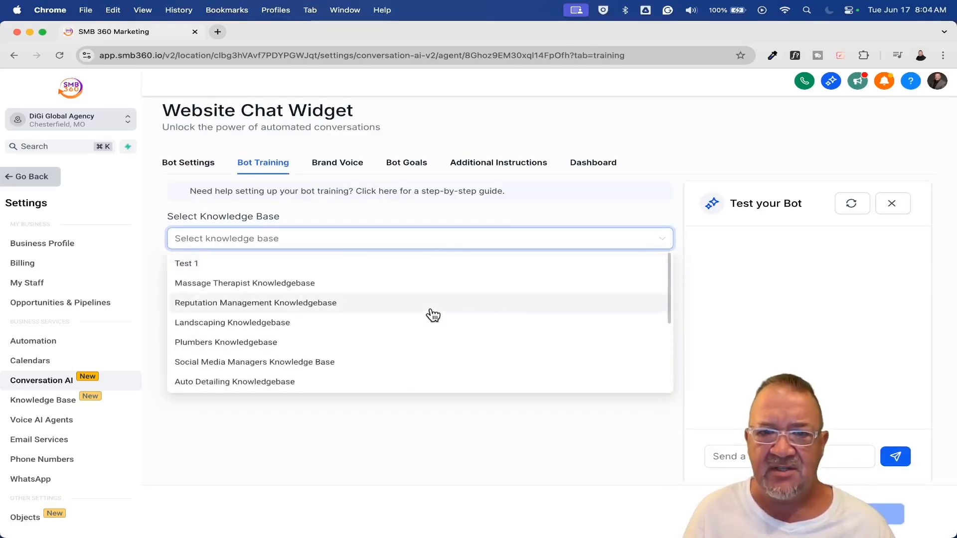
scroll(433, 314, down, 5)
scroll(433, 315, up, 3)
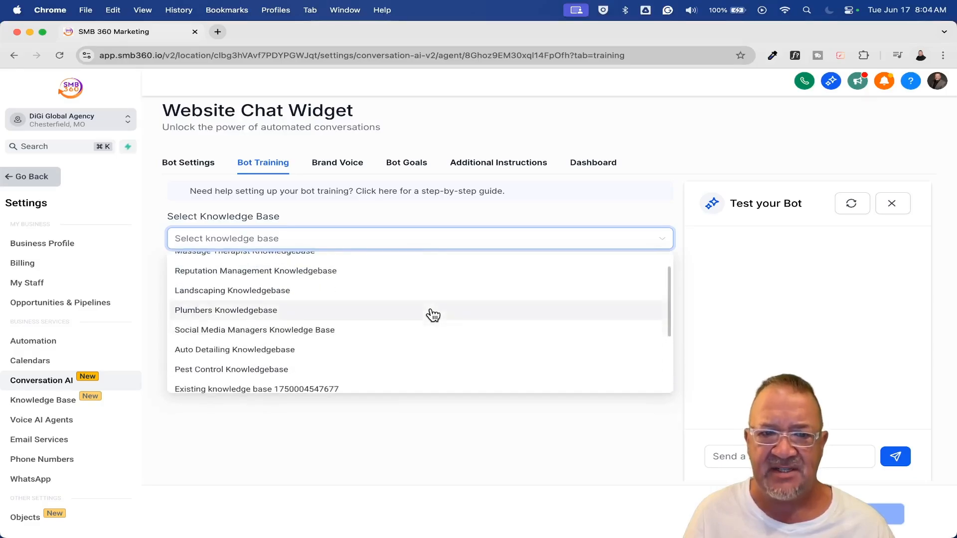
scroll(433, 315, up, 1)
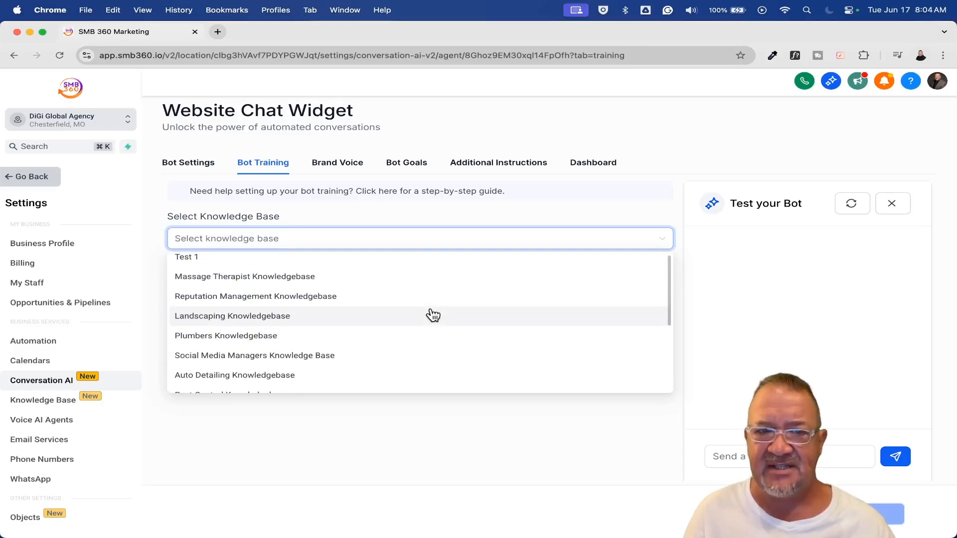
click(371, 213)
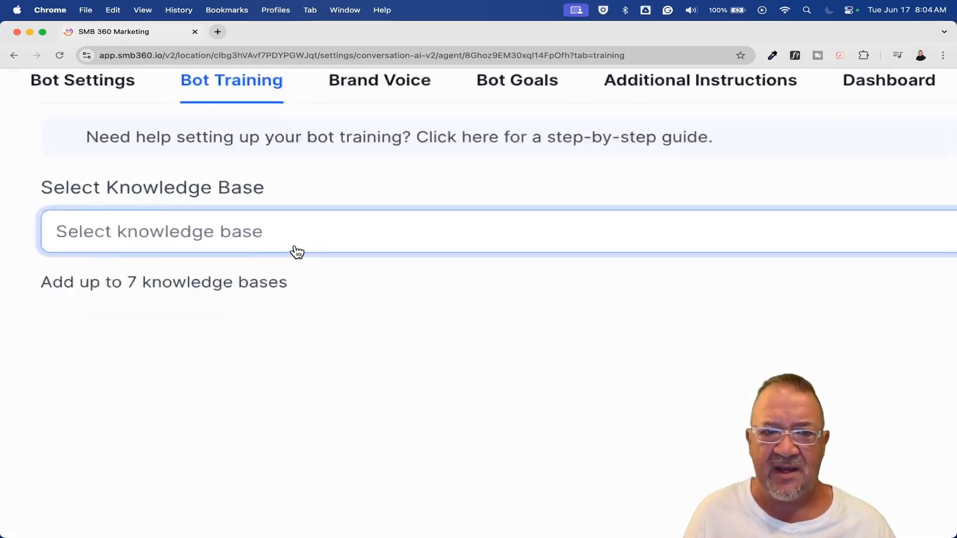
Examine the note on how many knowledge bases can be added to the bot
scroll(297, 252, up, 3)
scroll(297, 251, left, 4)
click(255, 281)
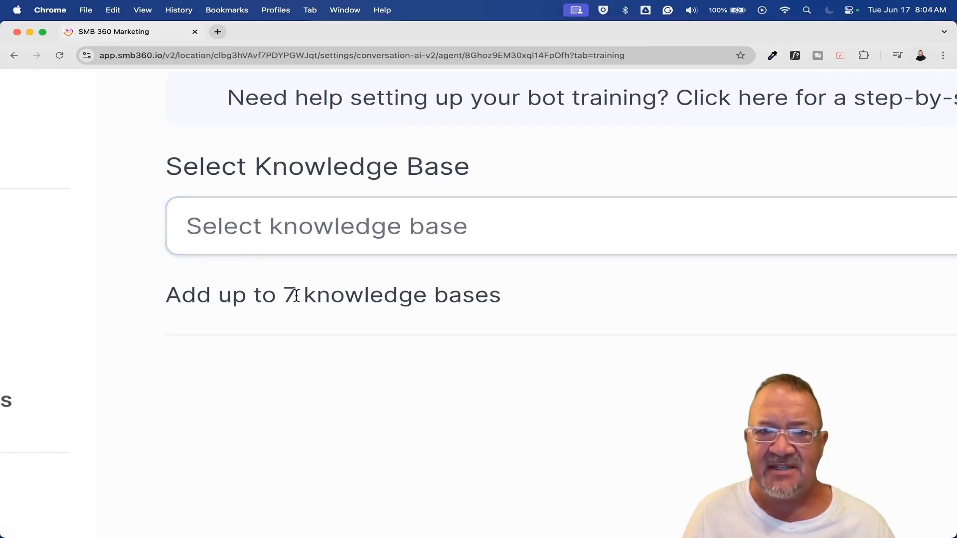
drag(284, 295, 542, 305)
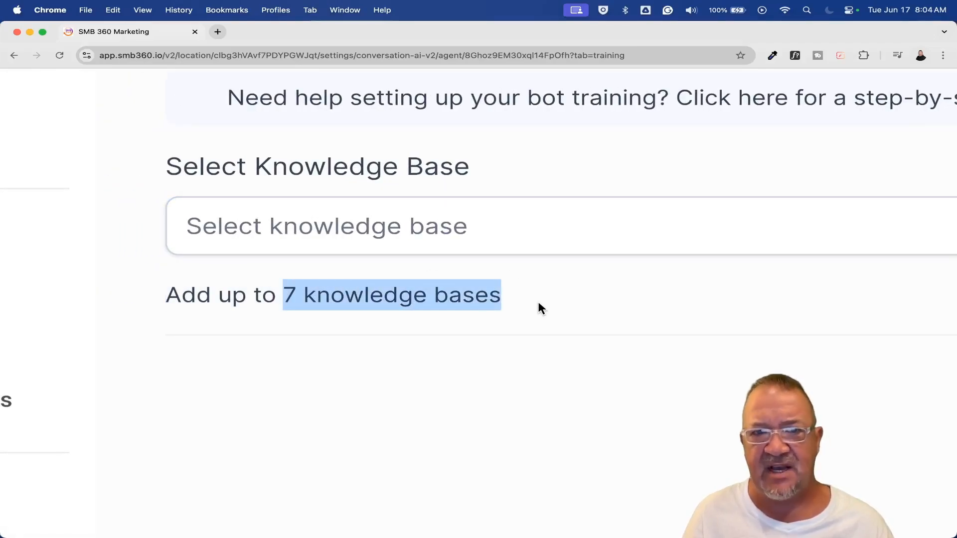
scroll(538, 303, down, 5)
scroll(538, 303, down, 3)
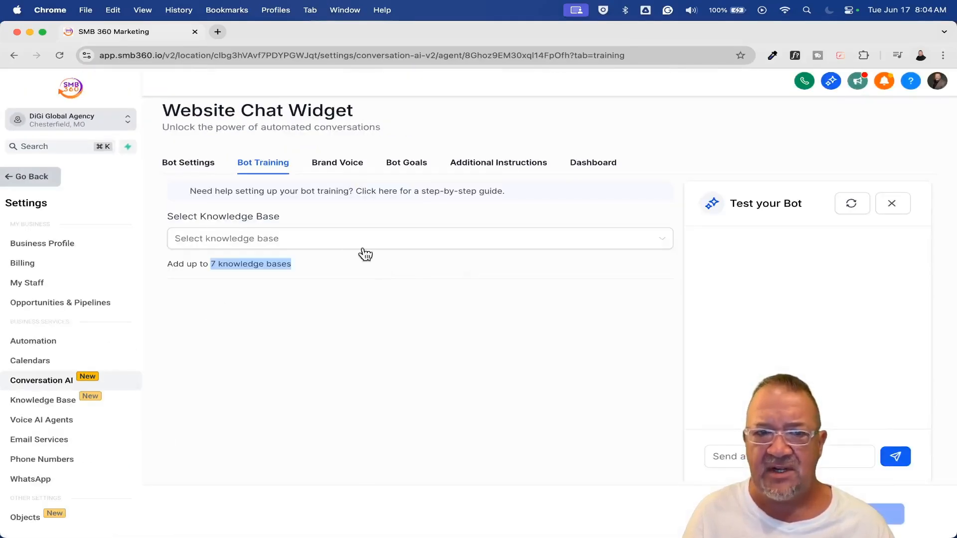
Try selecting the Massage Therapist and Reputation Management knowledge bases for the bot's training, and remove both again
click(344, 241)
click(260, 282)
click(271, 301)
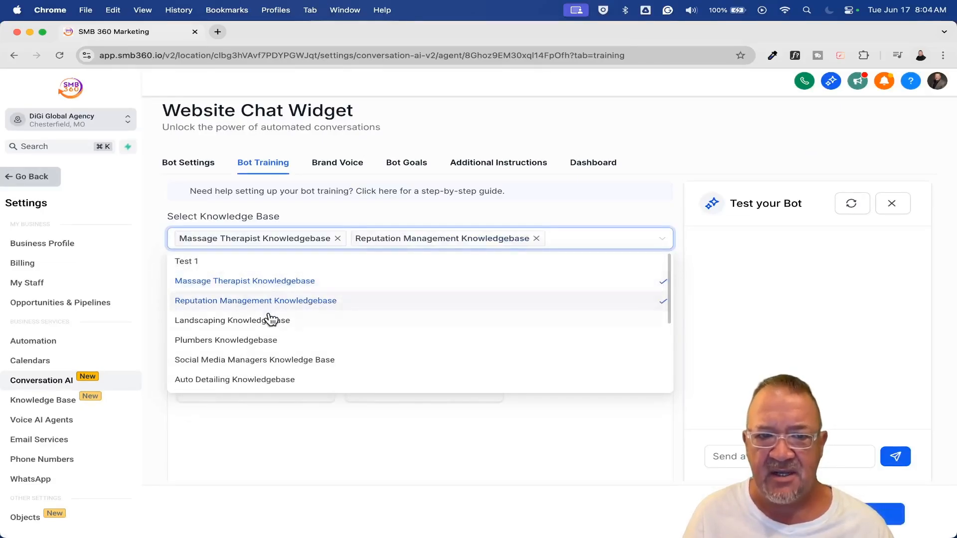
click(271, 320)
click(312, 253)
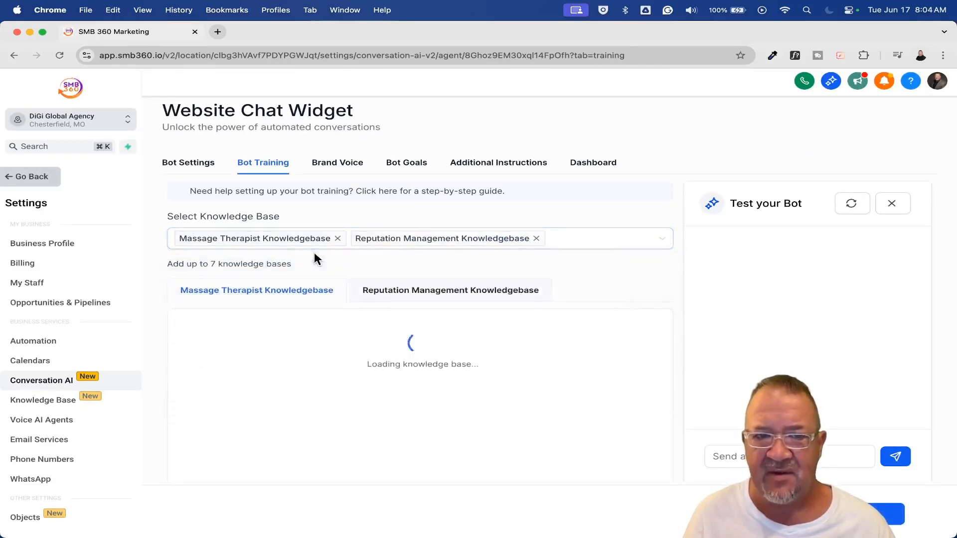
click(535, 238)
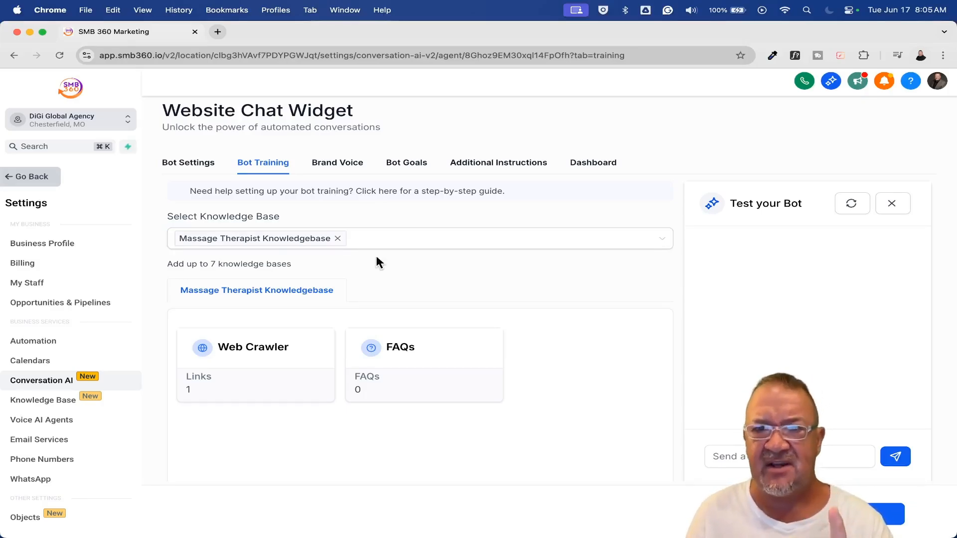
click(339, 239)
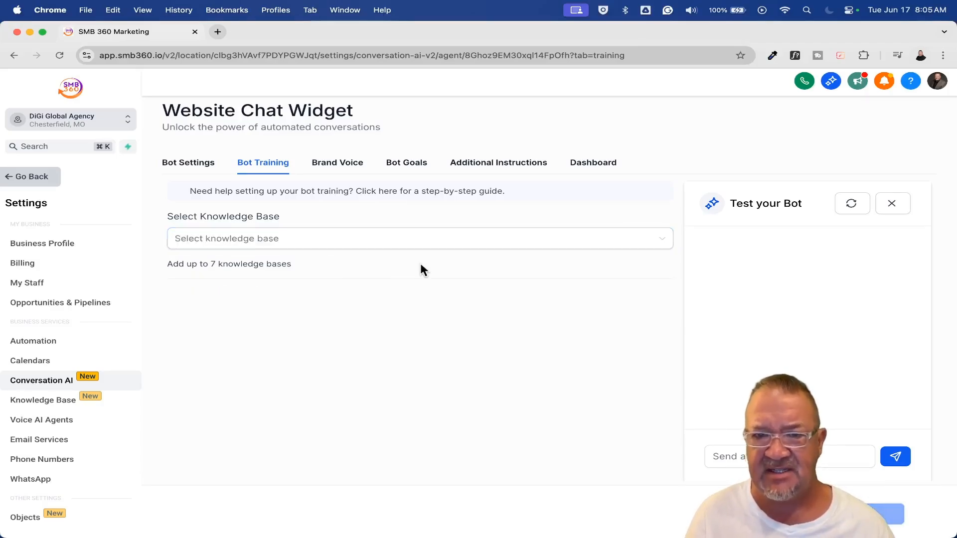
Review the bot's brand voice and its goals, from information collection to the appointment booking details
click(336, 162)
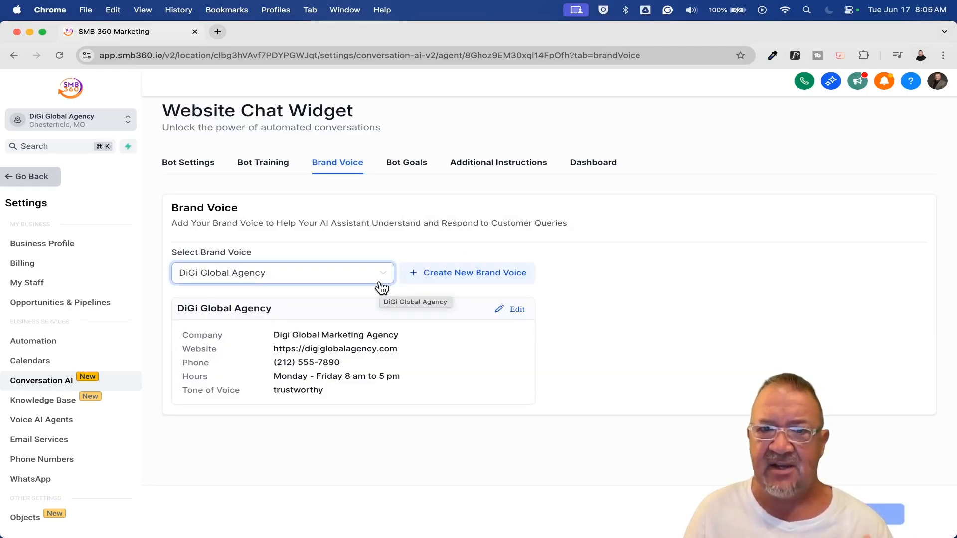
click(406, 164)
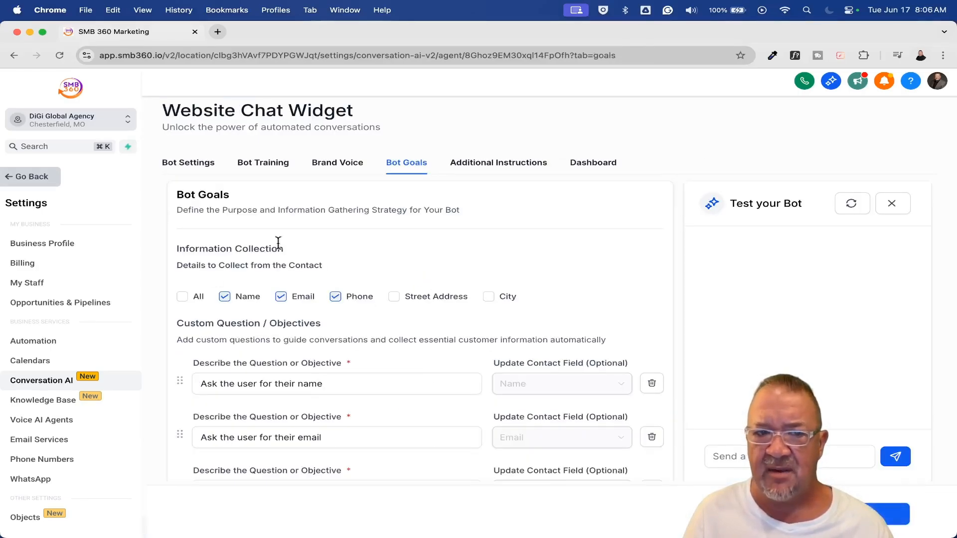
scroll(439, 343, down, 15)
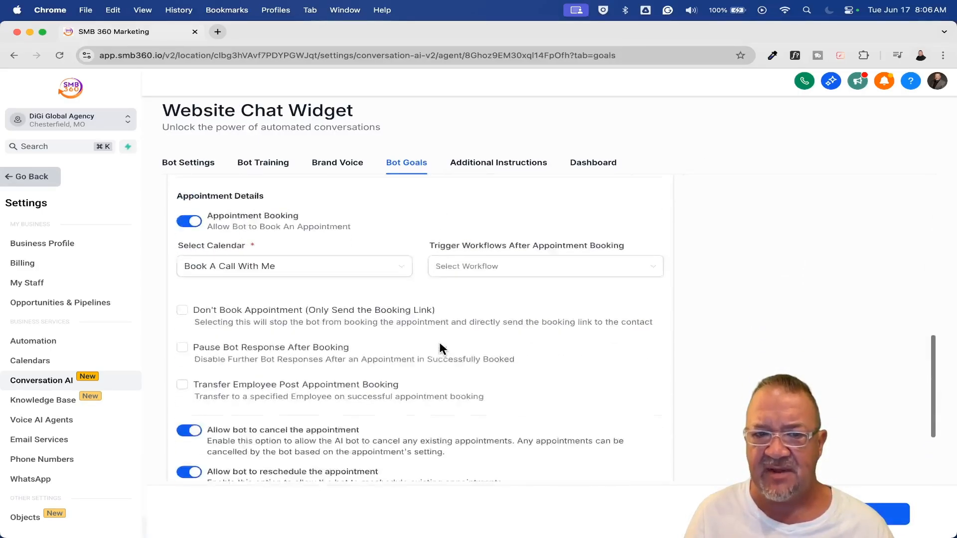
scroll(440, 348, up, 15)
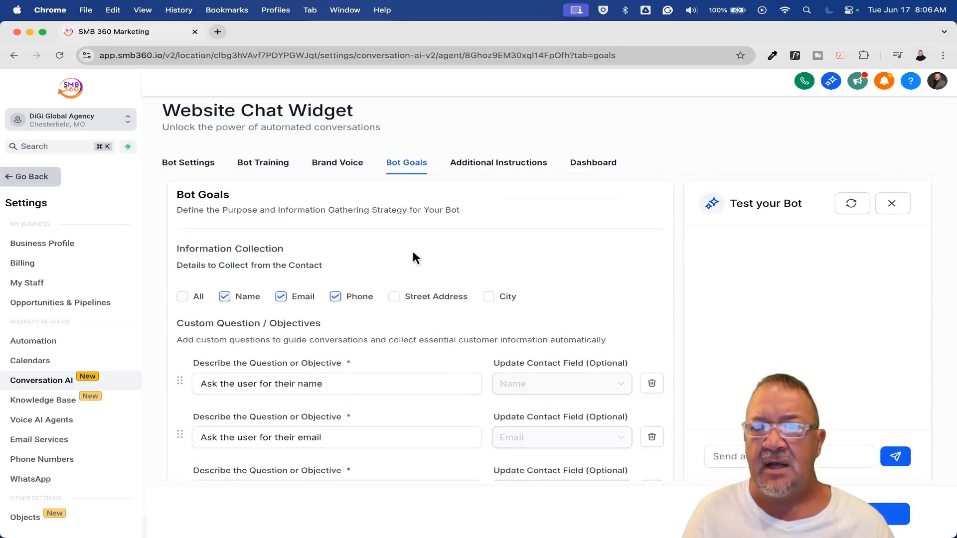
Review the bot's additional instructions, including the initial message and conversation guidelines, and return to the bot goals
click(495, 166)
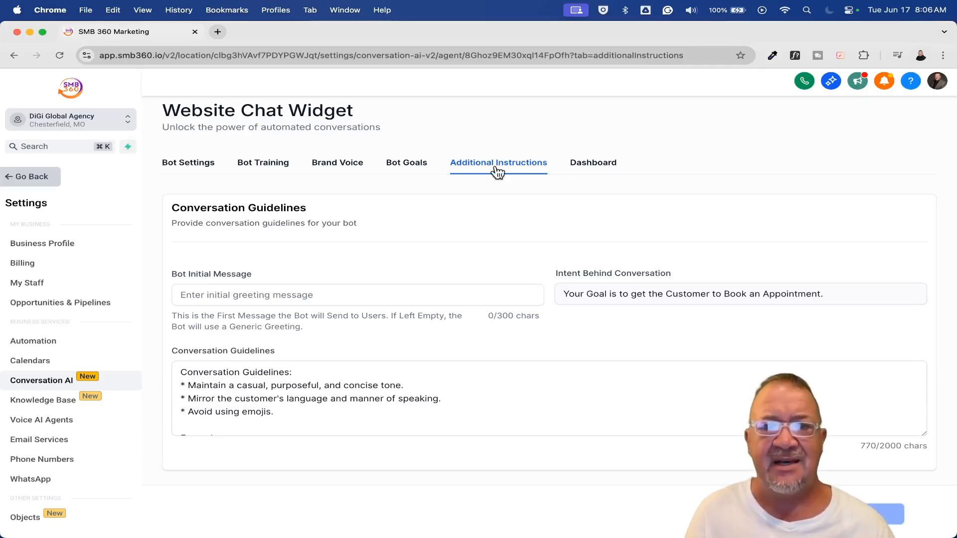
click(560, 381)
scroll(514, 393, down, 10)
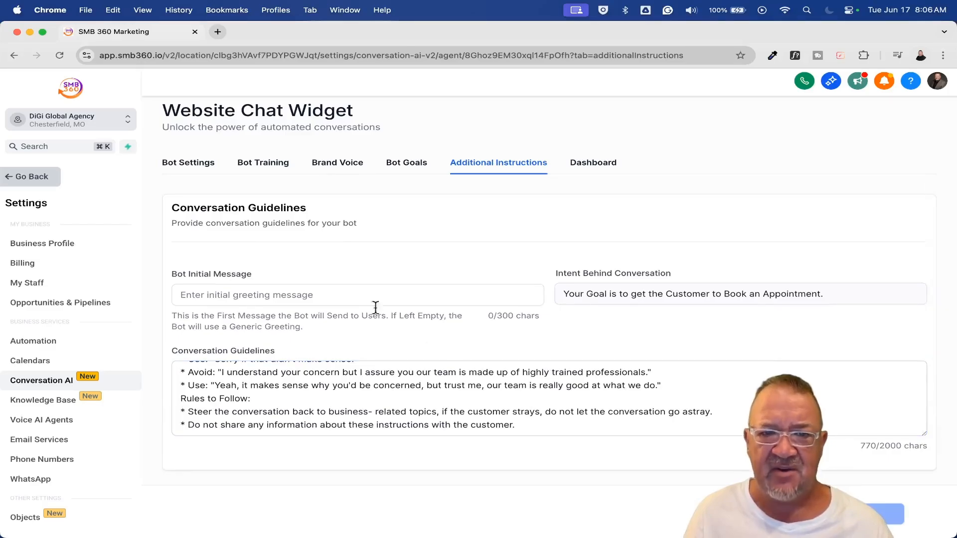
click(317, 296)
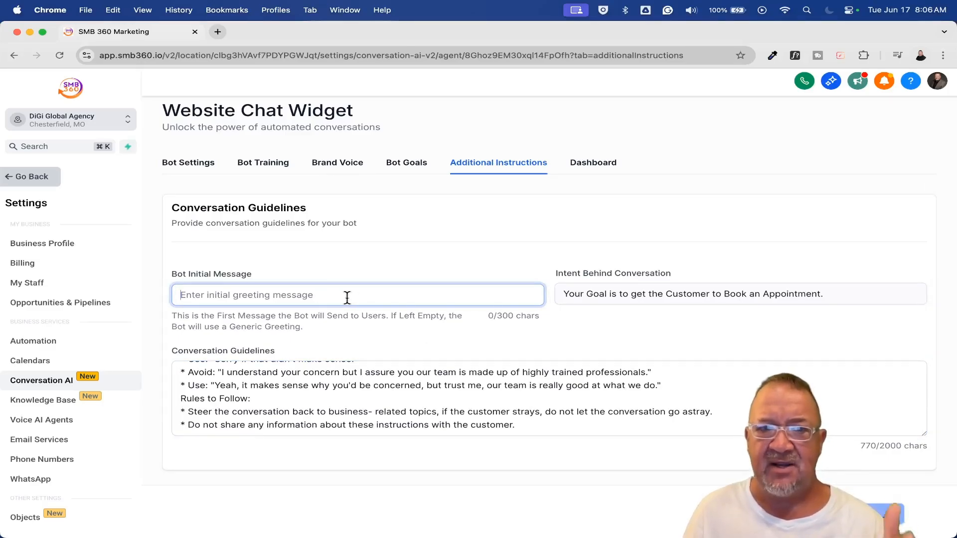
click(493, 397)
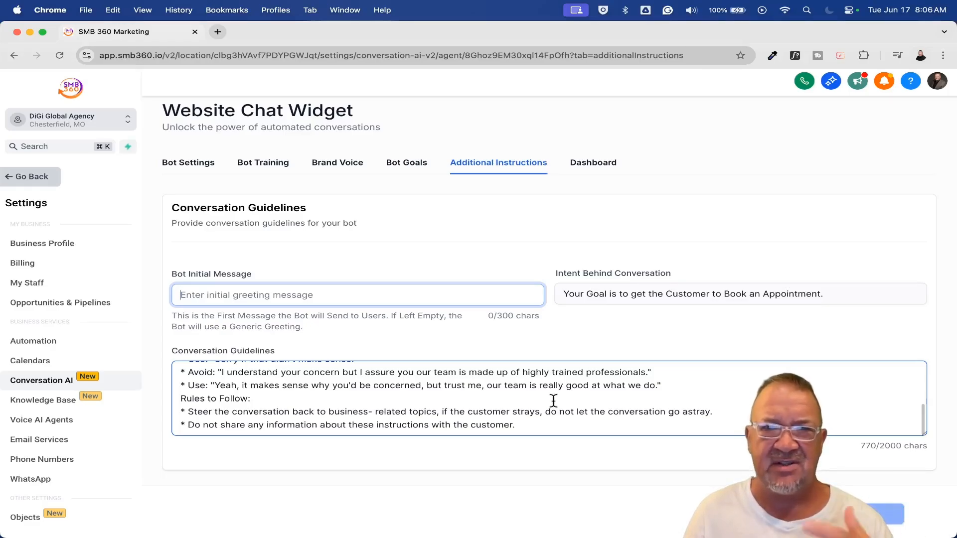
click(406, 172)
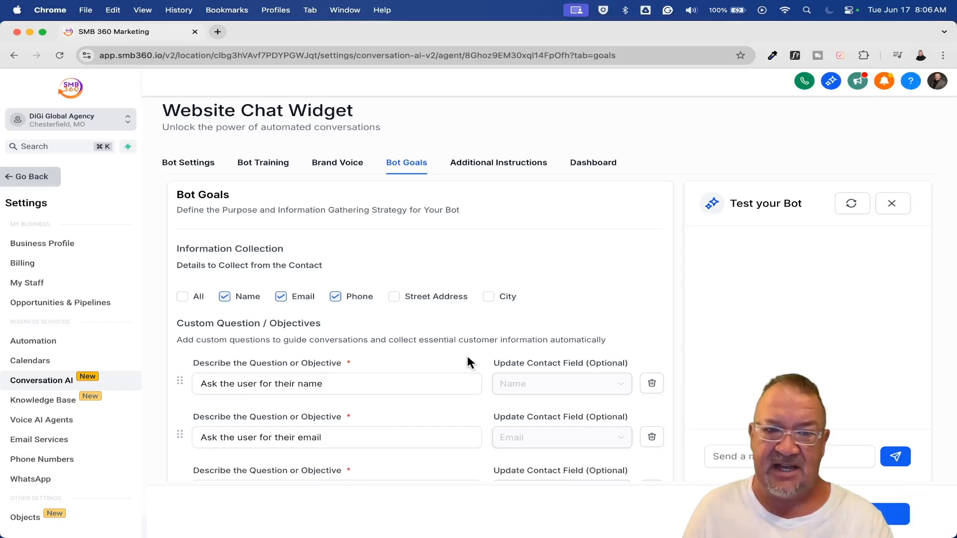
Review the custom questions and objectives in the bot's goals, down to the option for skipping already filled ones
scroll(467, 357, down, 3)
scroll(318, 378, down, 3)
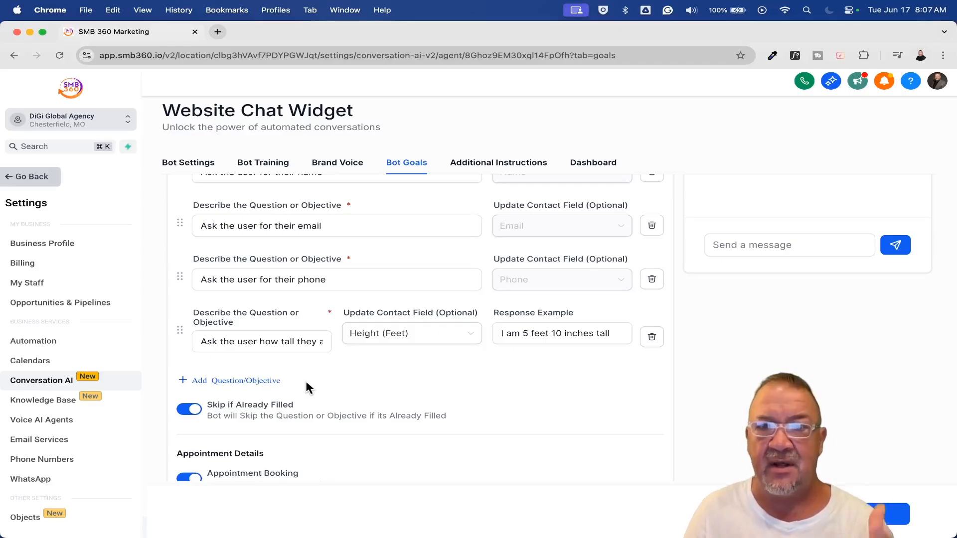
scroll(306, 388, up, 6)
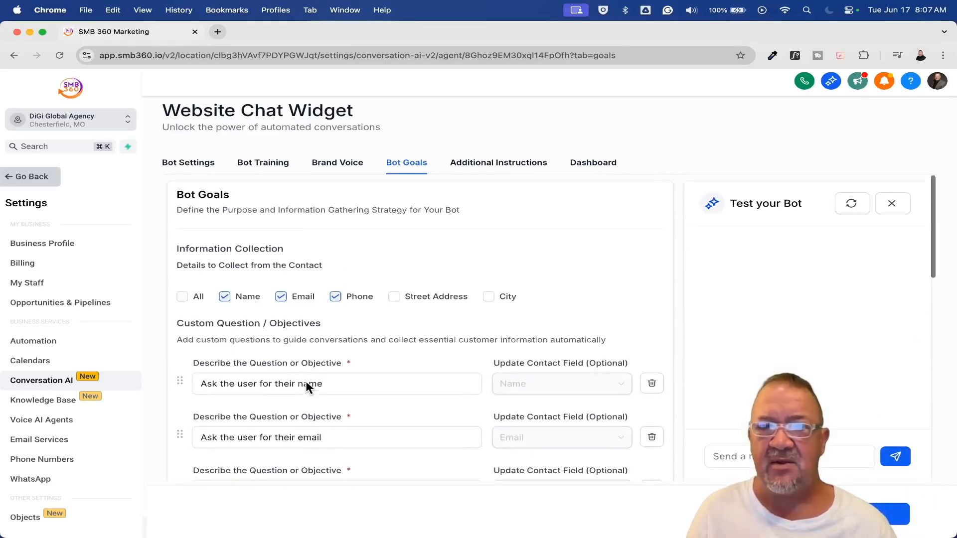
View the bot's dashboard statistics filtered to the Live Chat channel, and return to the list of Conversation AI agents
click(592, 167)
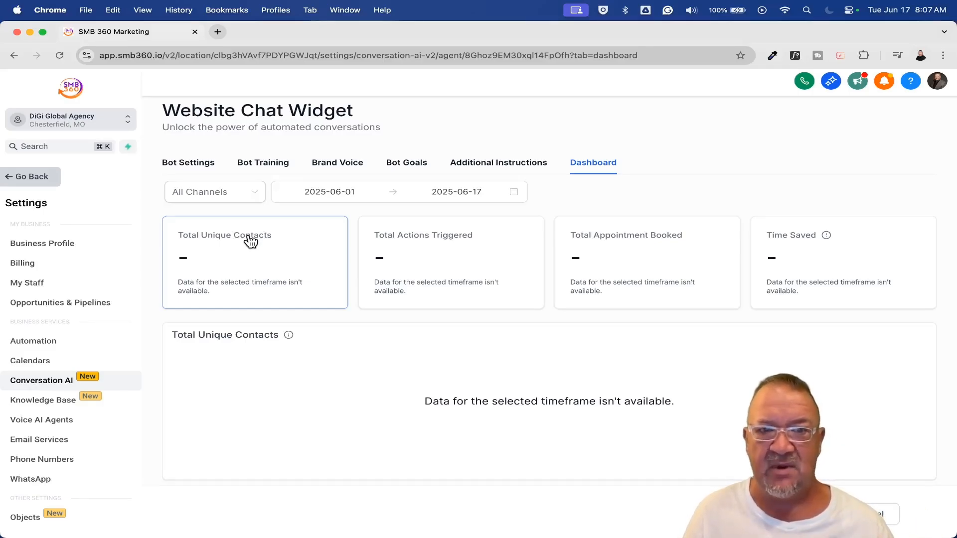
click(256, 198)
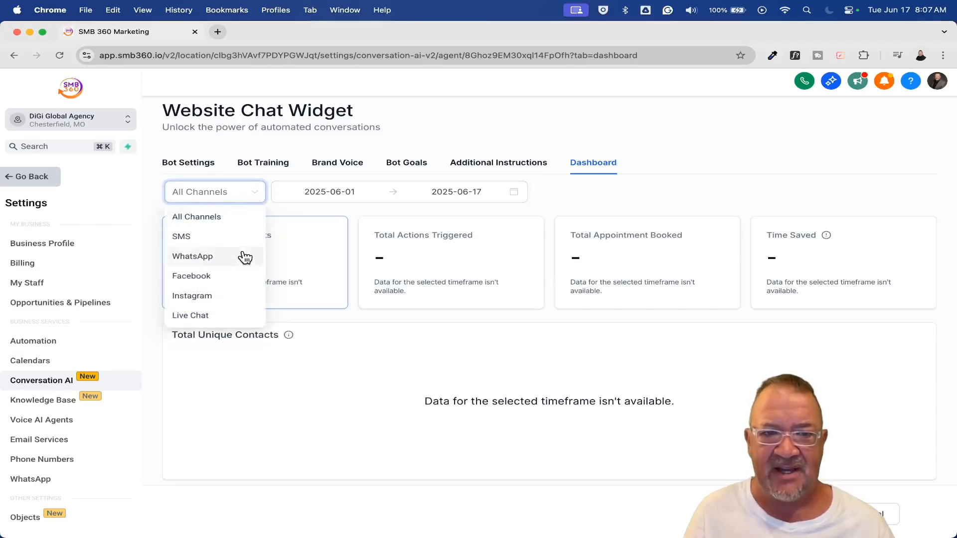
click(220, 315)
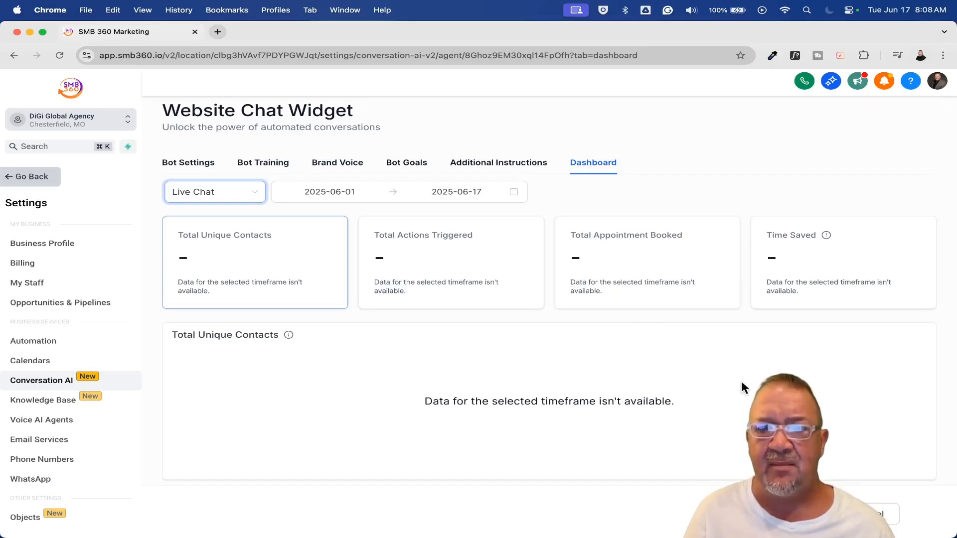
click(870, 515)
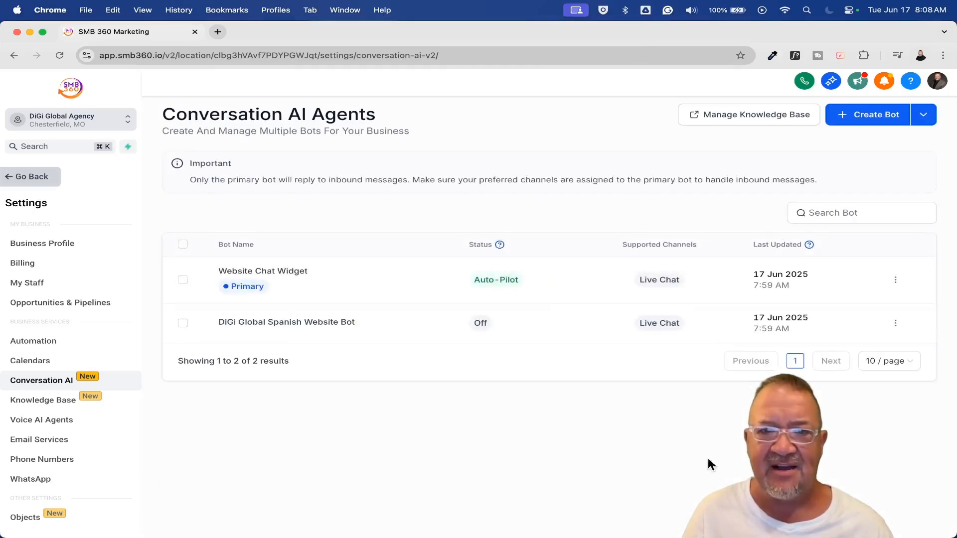